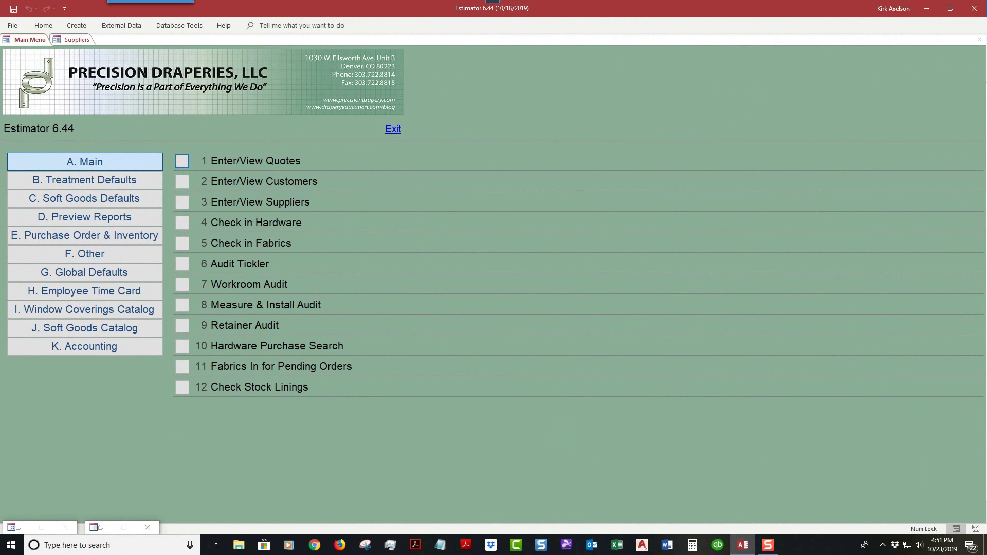
Step: Show the Treatment Defaults page with its 14 editing options from the Main Menu
left_click(75, 183)
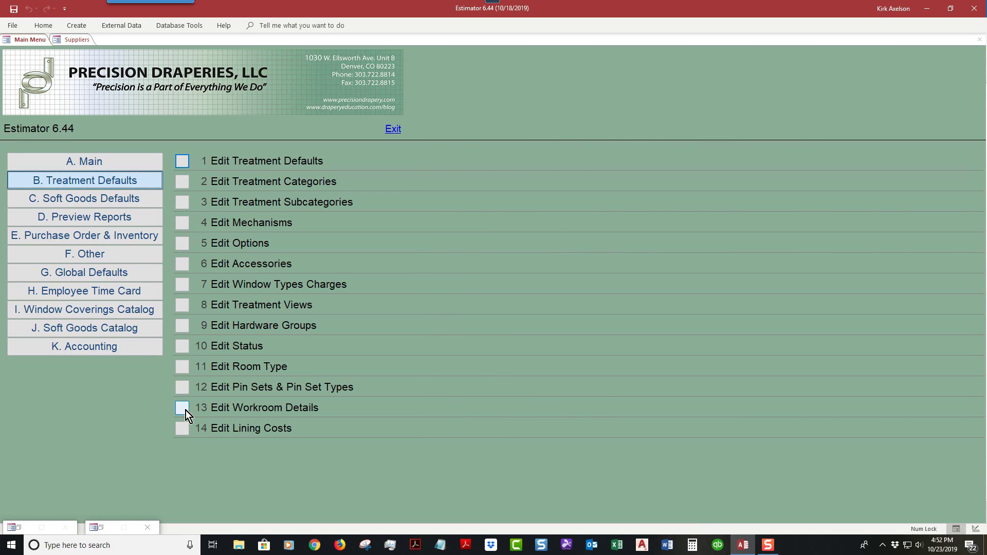
Step: Open the hardware list for Precision - Workroom Details ONLY and highlight 'Workroom Details ONLY' in its name
left_click(186, 410)
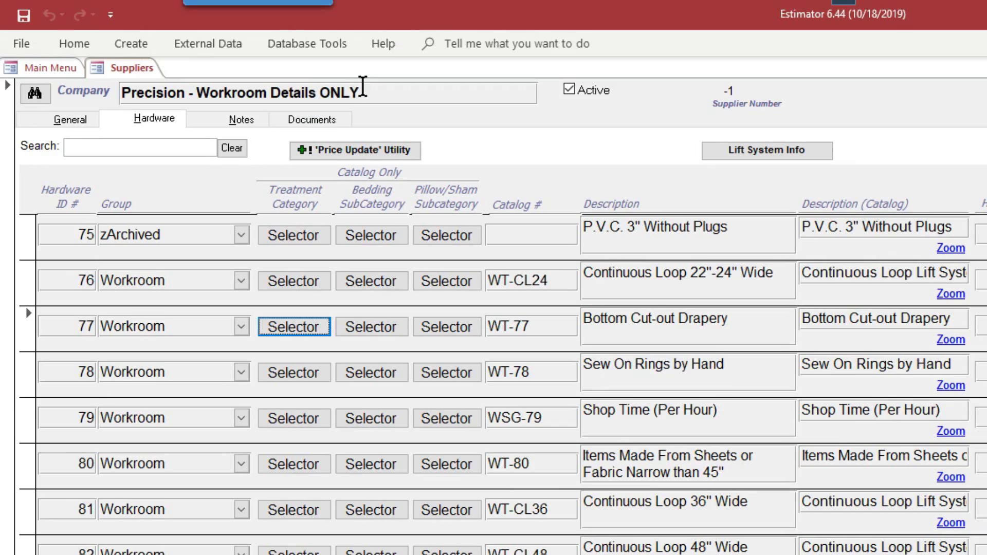
left_click_drag(363, 86, 193, 71)
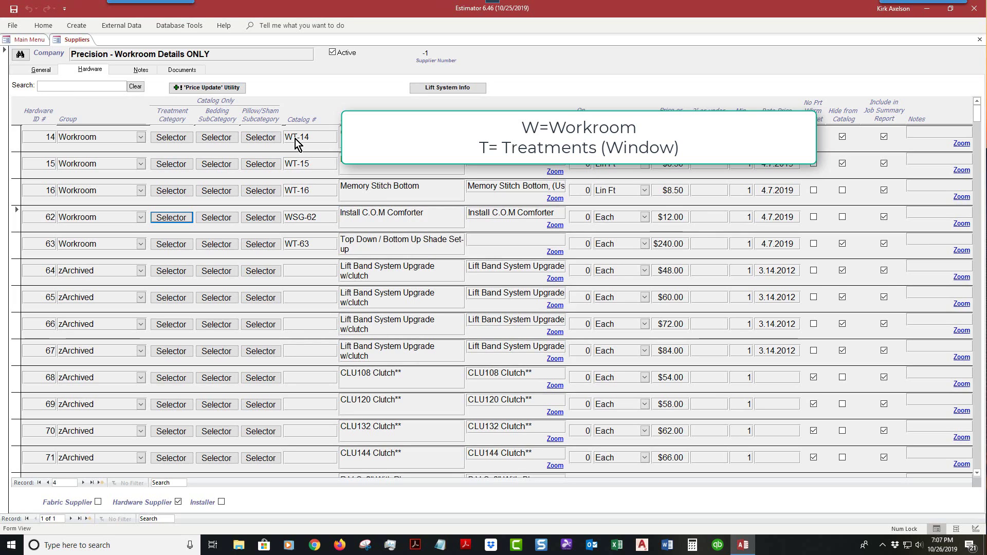
left_click(176, 139)
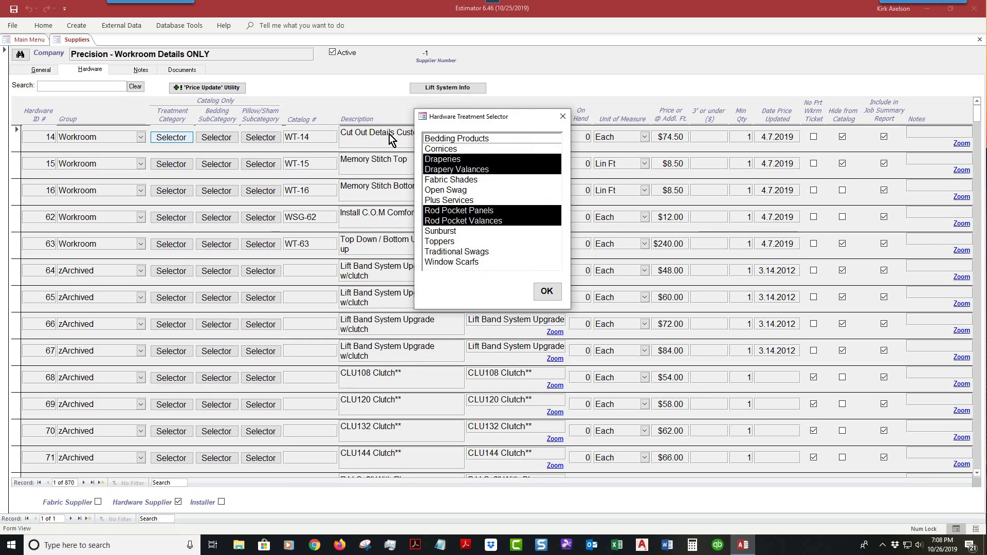
left_click_drag(454, 117, 395, 148)
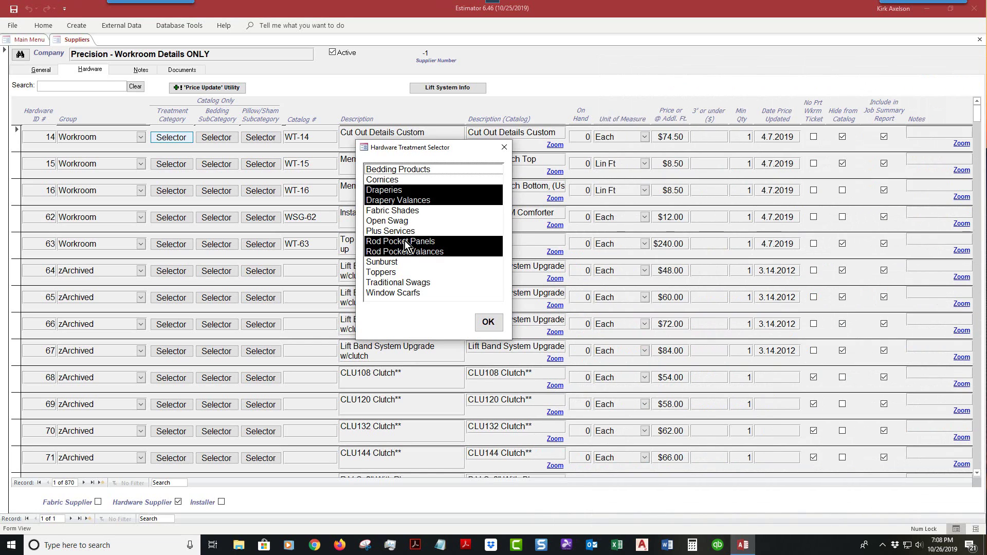
key("Return")
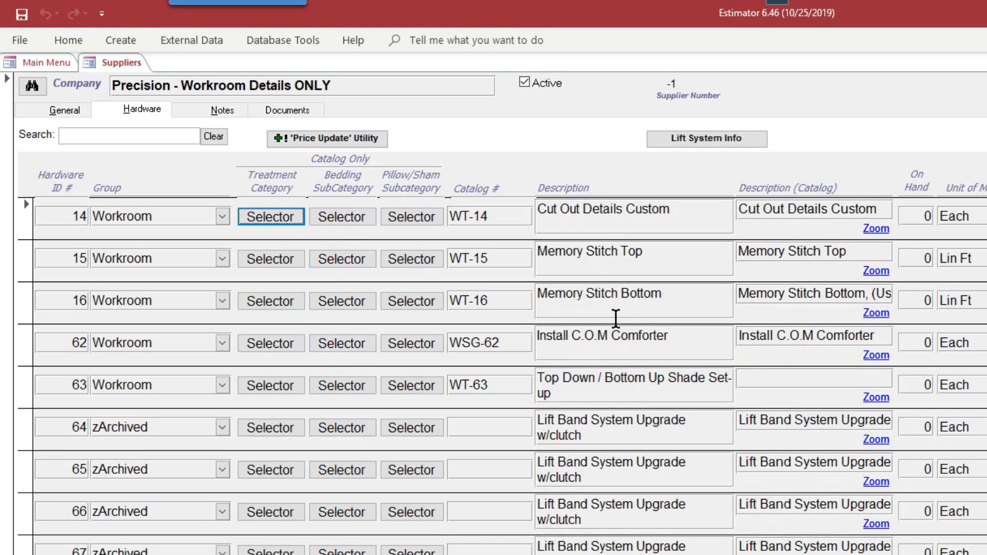
Step: Review record 62's Bedding, Pillow/Sham and treatment categories, keeping Duvets and Bedding Products assigned
left_click(354, 344)
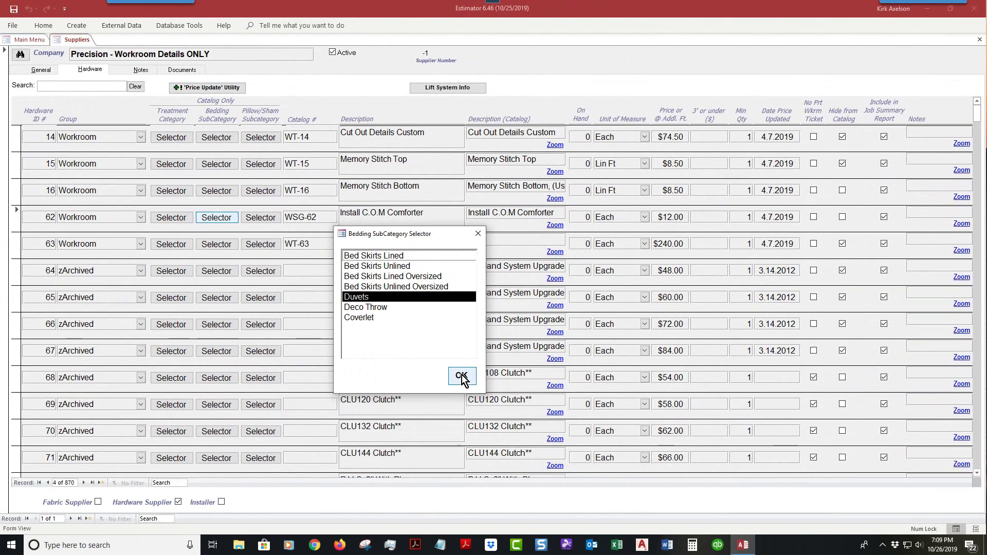
left_click(462, 378)
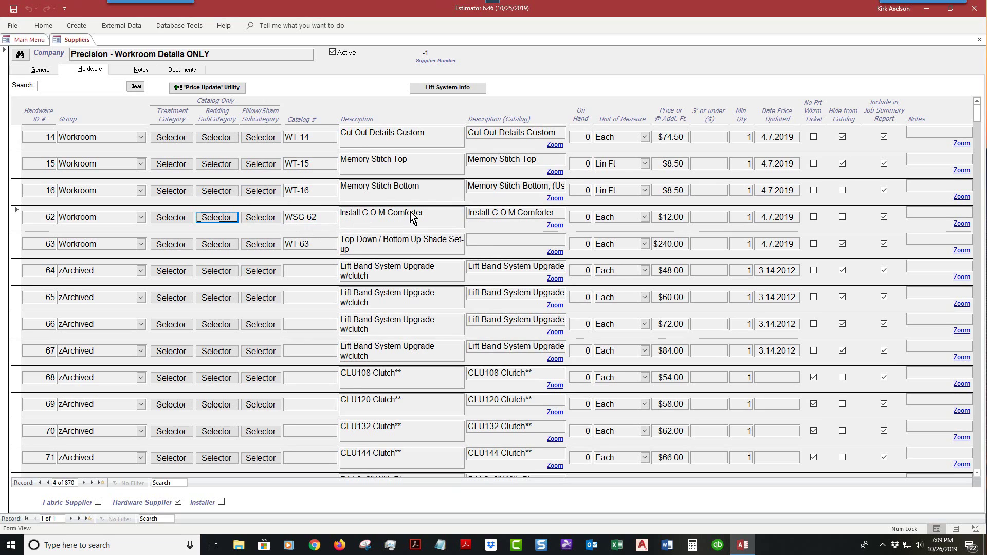
left_click_drag(411, 212, 293, 207)
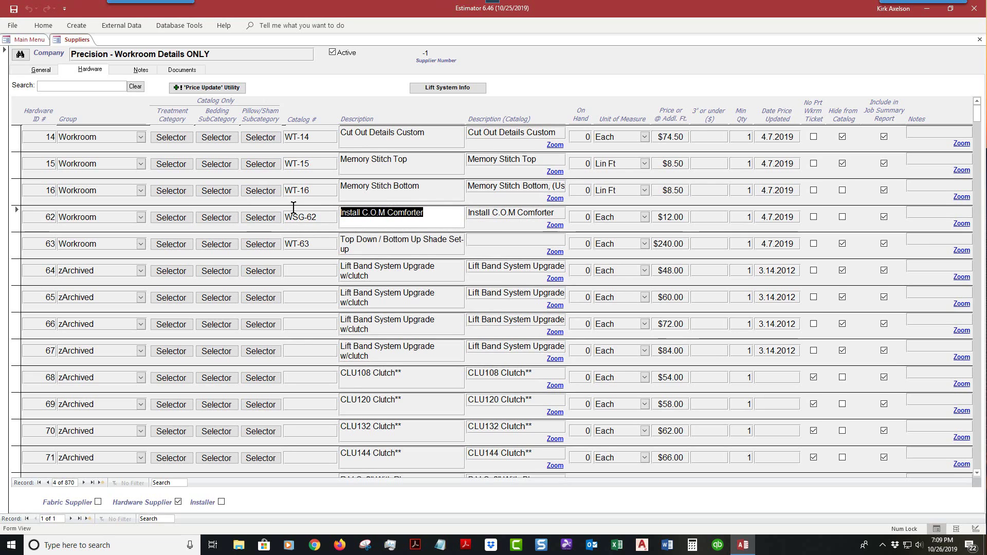
left_click(267, 220)
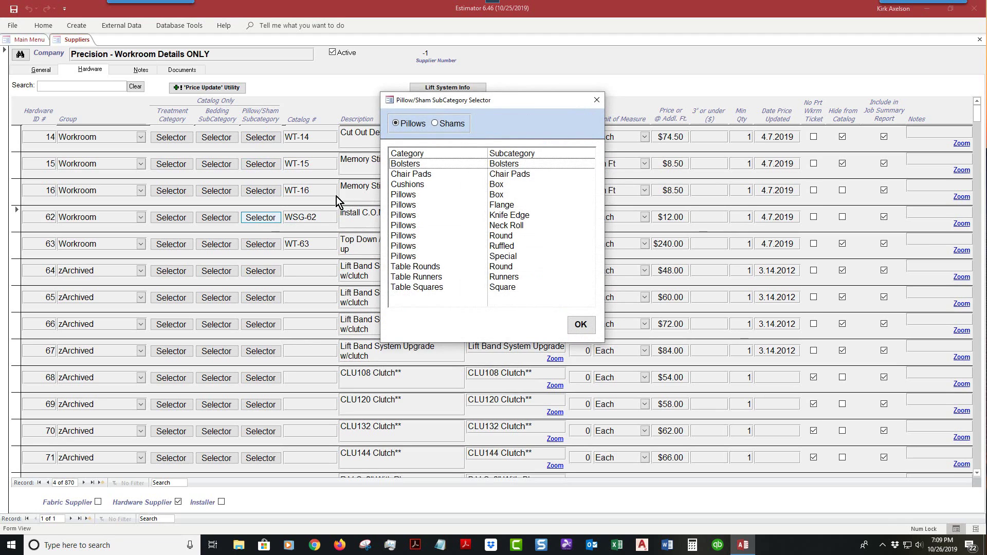
double_click(504, 174)
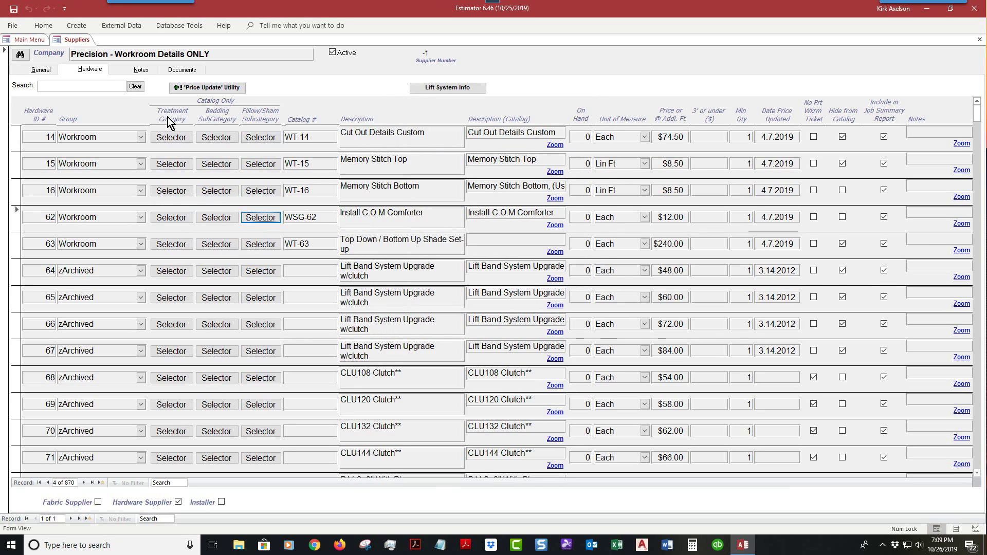
left_click(180, 218)
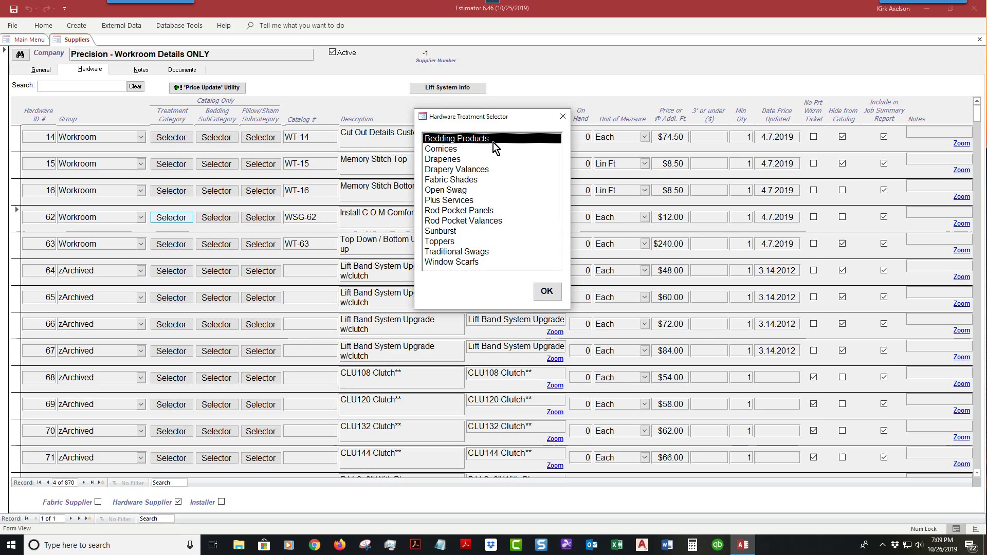
left_click(480, 141)
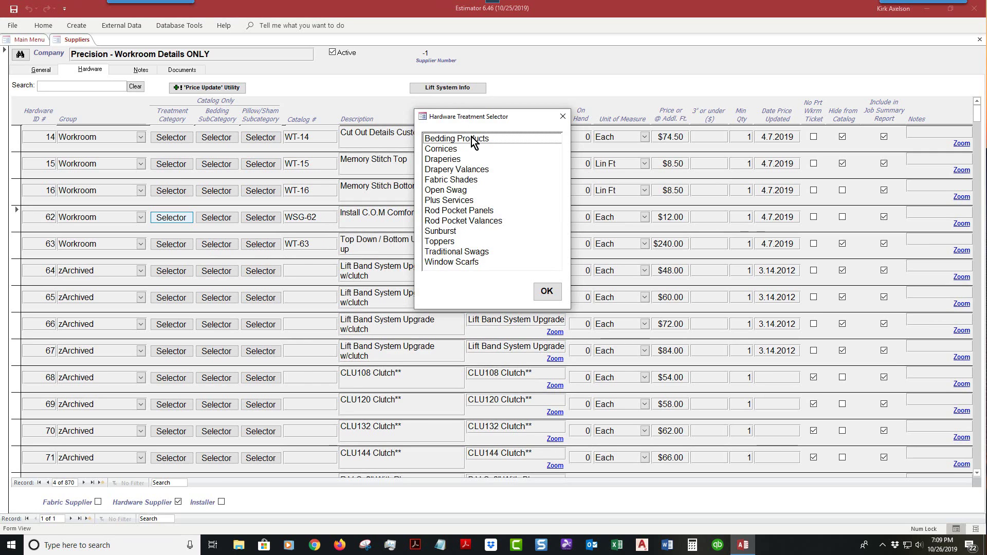
left_click(473, 139)
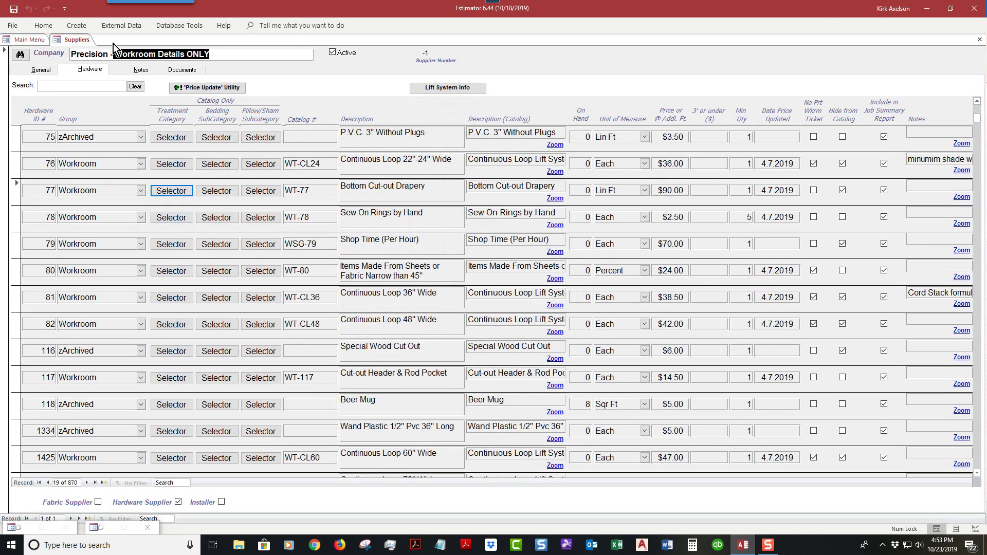
left_click(70, 86)
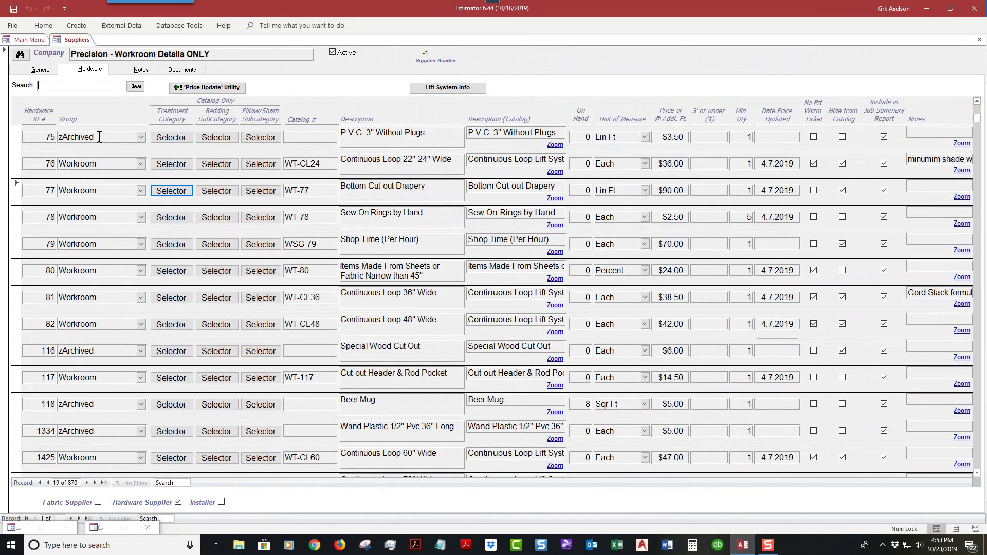
left_click_drag(101, 136, 52, 130)
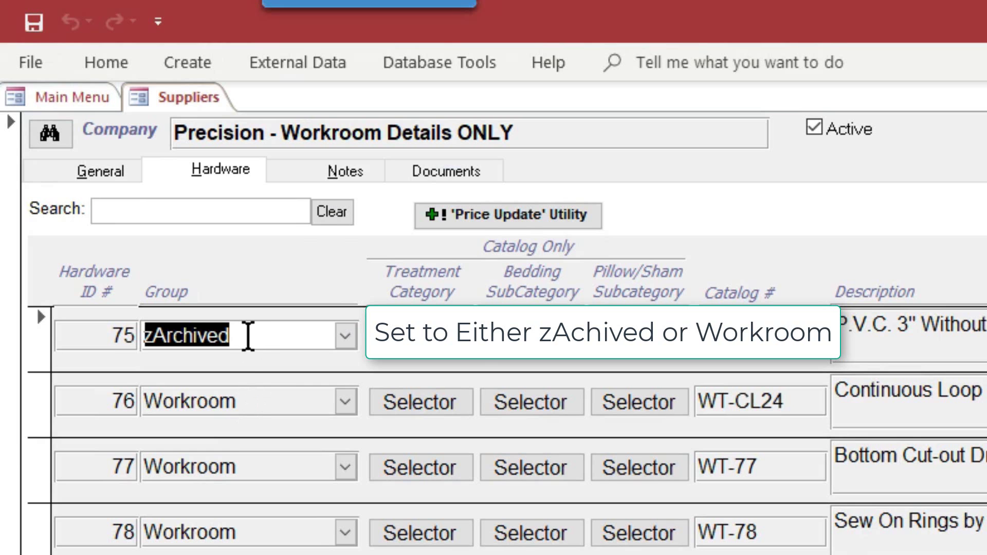
left_click(350, 335)
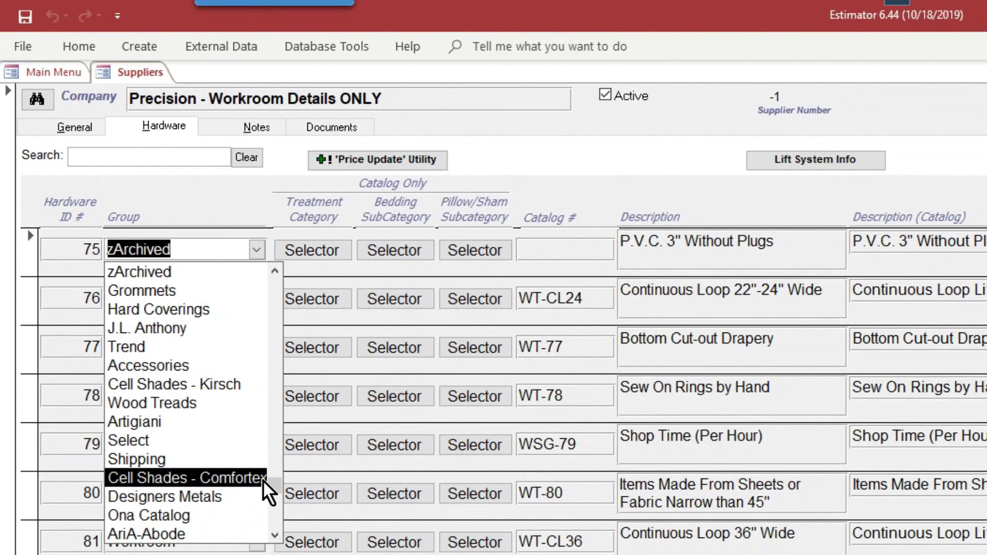
mouse_move(277, 487)
left_mouse_down()
mouse_move(275, 513)
mouse_move(276, 409)
mouse_move(262, 367)
mouse_move(285, 281)
mouse_move(276, 359)
mouse_move(286, 396)
mouse_move(277, 414)
left_mouse_up()
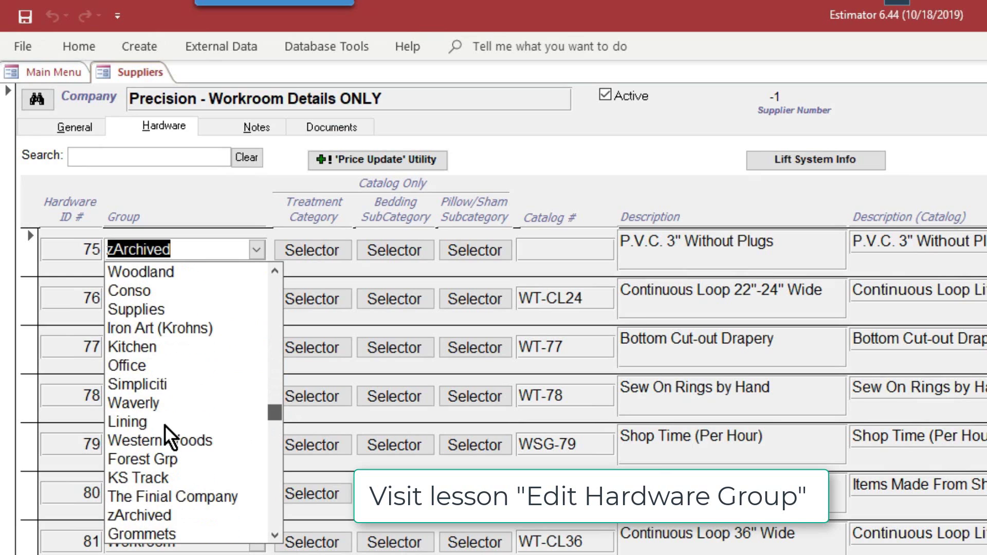
left_click(207, 253)
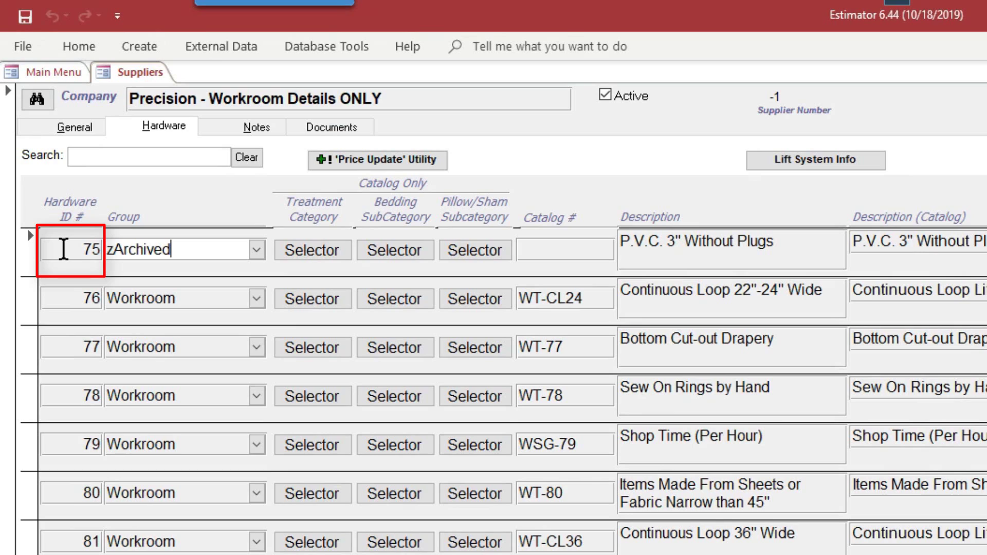
key("shift+Tab")
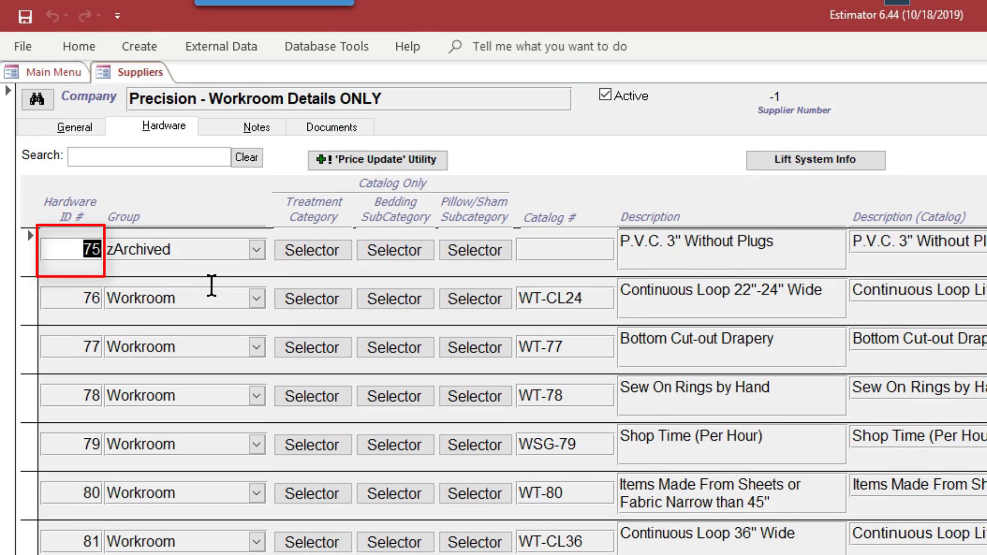
left_click(81, 298)
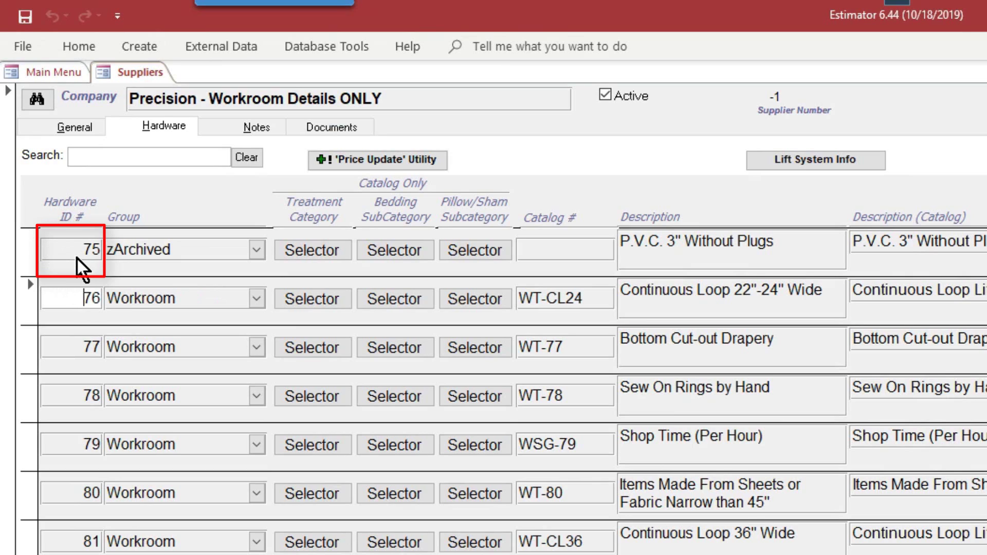
left_click(82, 250)
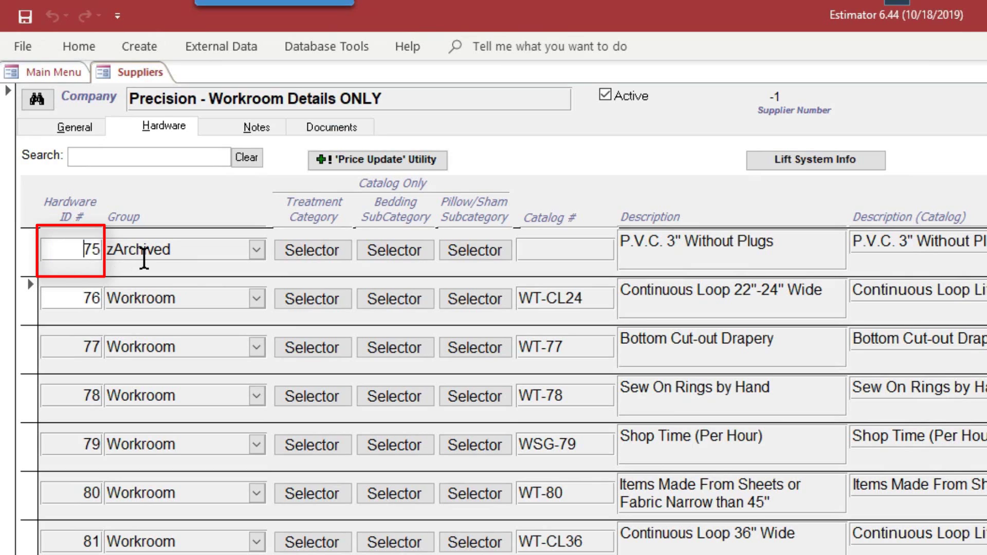
key("F2")
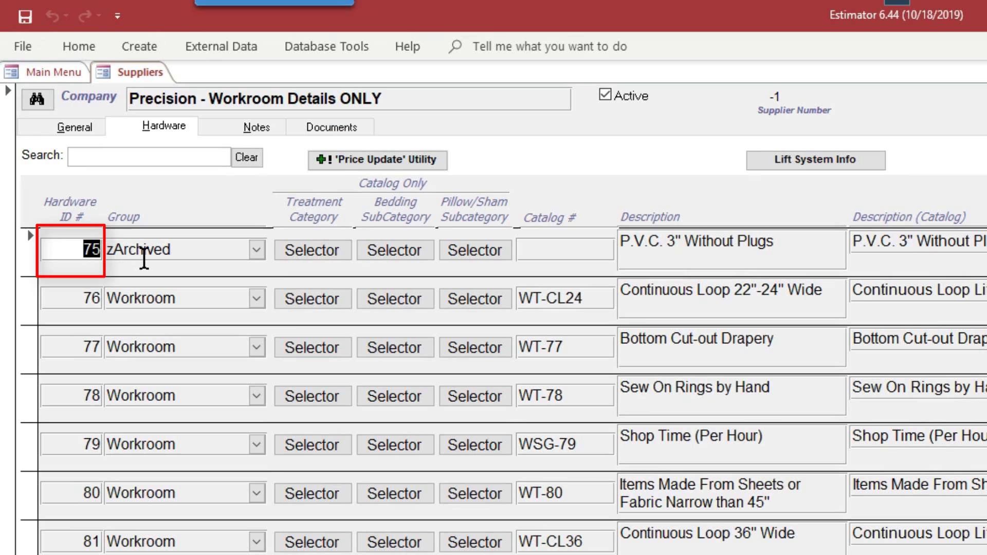
left_click(134, 153)
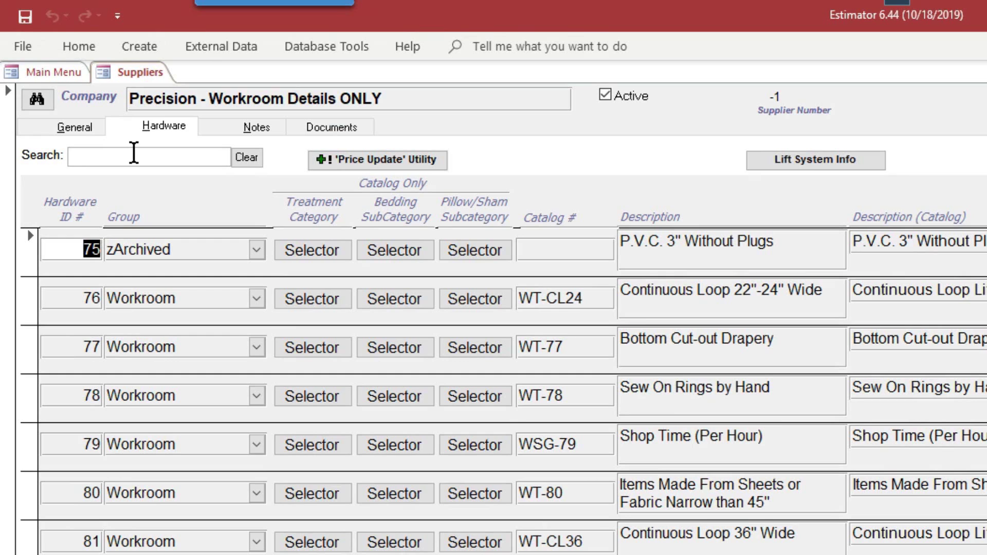
Step: Enter 'Bead' while reviewing the Workroom Details hardware records
type("Bead")
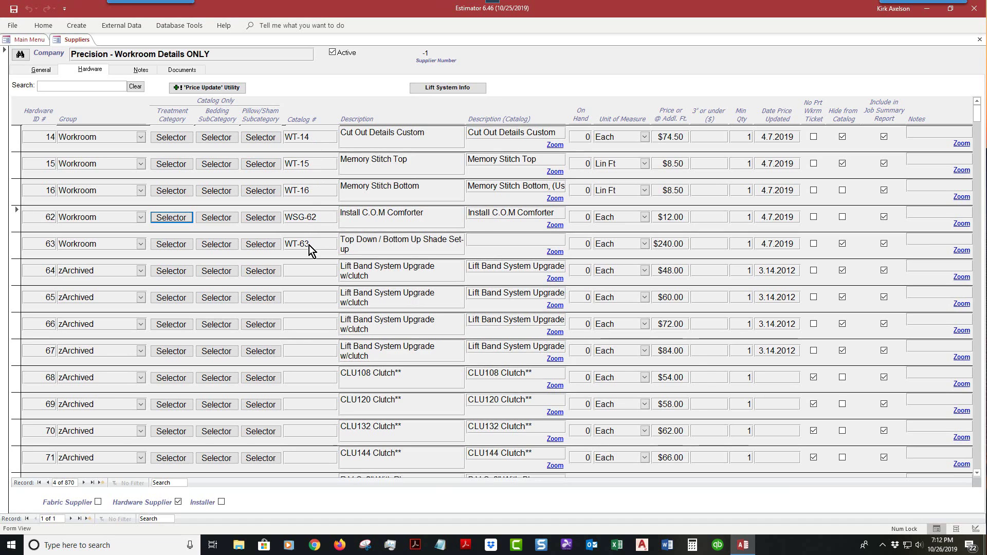
Step: Return to the Main Menu and open a quote's Treatments tab
left_click(39, 44)
left_click(38, 44)
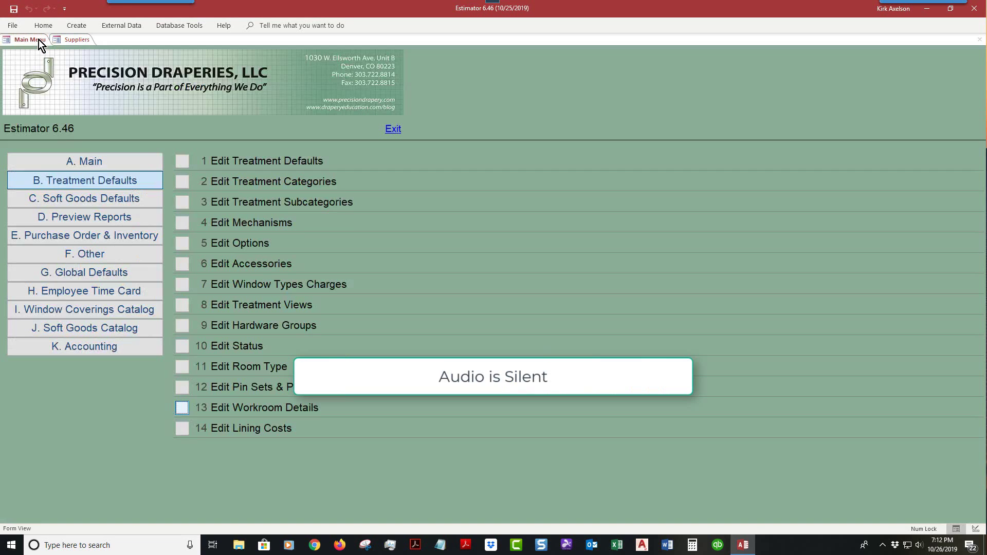
left_click(152, 160)
left_click(184, 162)
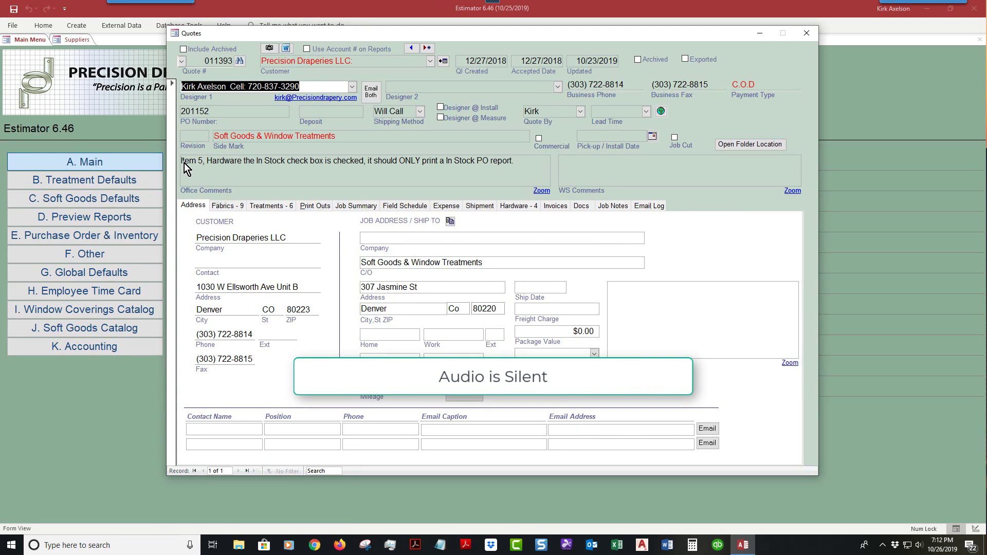
left_click(276, 208)
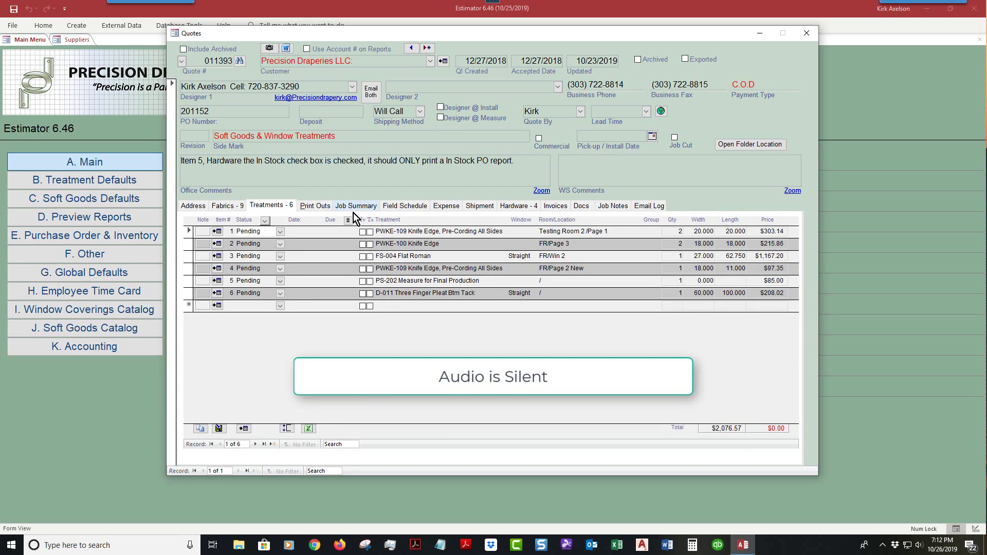
Step: Show treatment item 6's workroom details and the catalog choices for the WT-6014 line
left_click(216, 294)
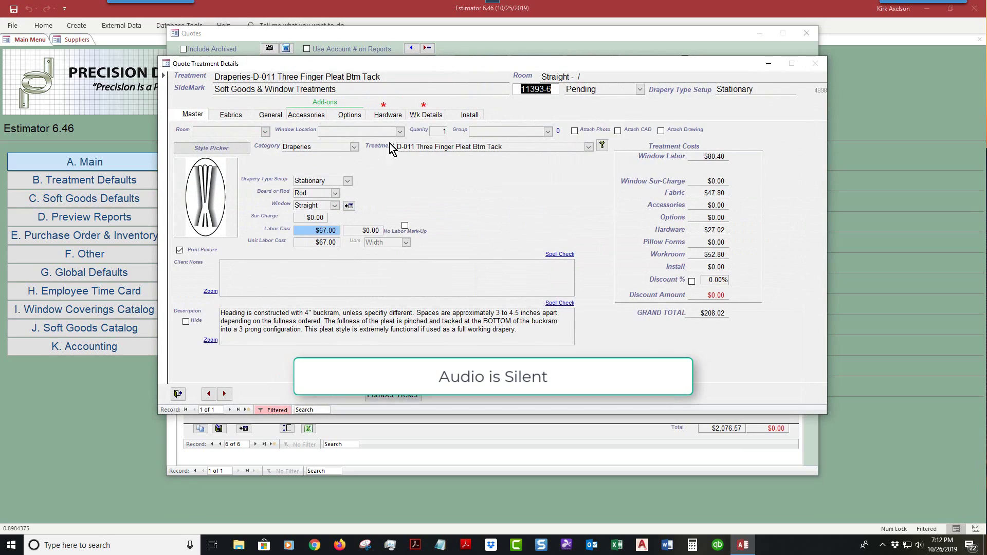
left_click(417, 116)
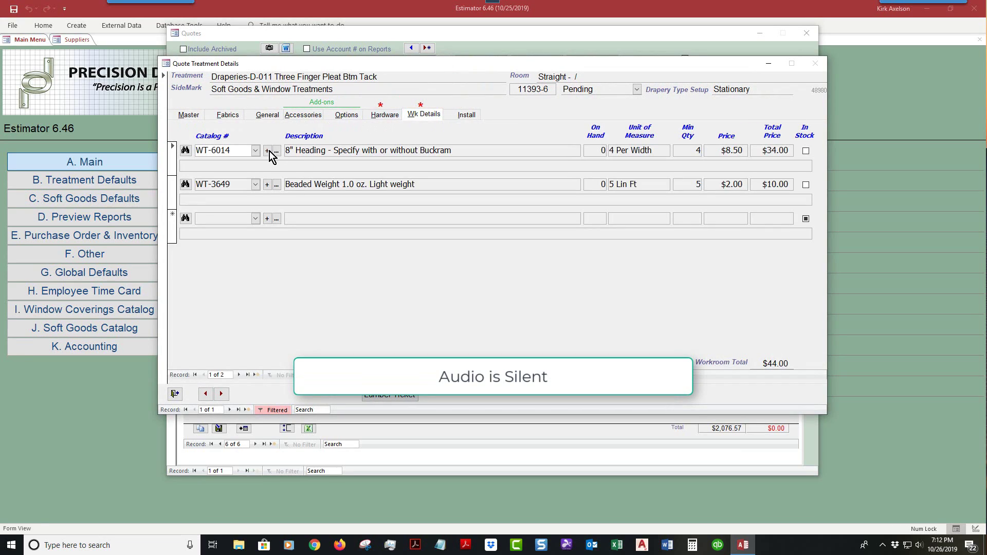
left_click(255, 150)
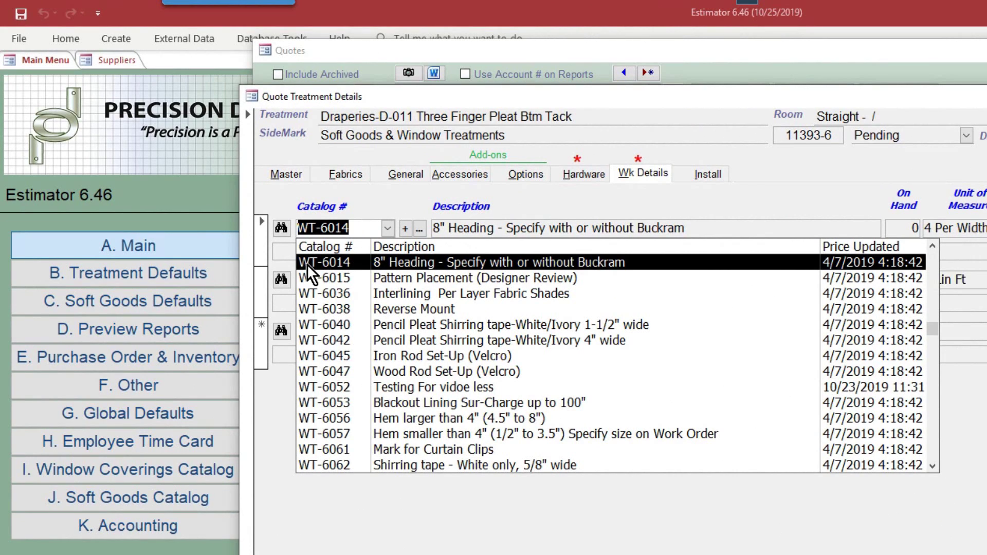
Step: Search the Workroom-only hardware picker for 'WSG', find no matches, then list WT-3649's catalog choices
left_click(308, 264)
left_click(281, 228)
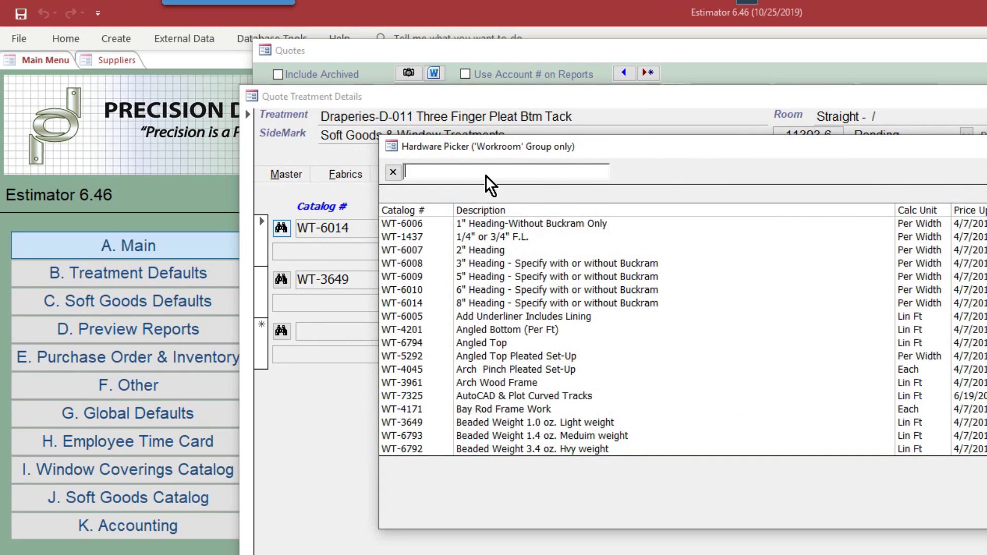
scroll(403, 257, "down", 4)
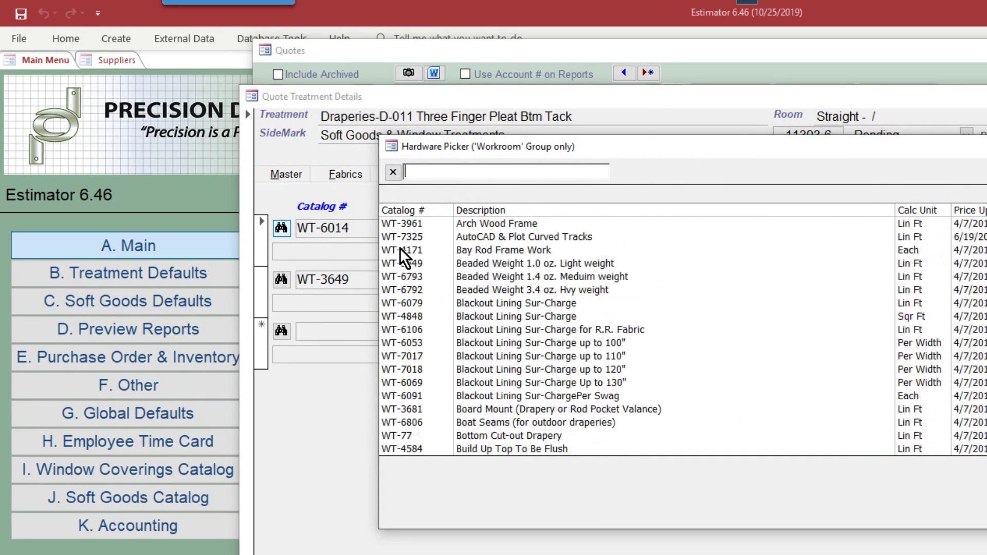
scroll(403, 257, "down", 10)
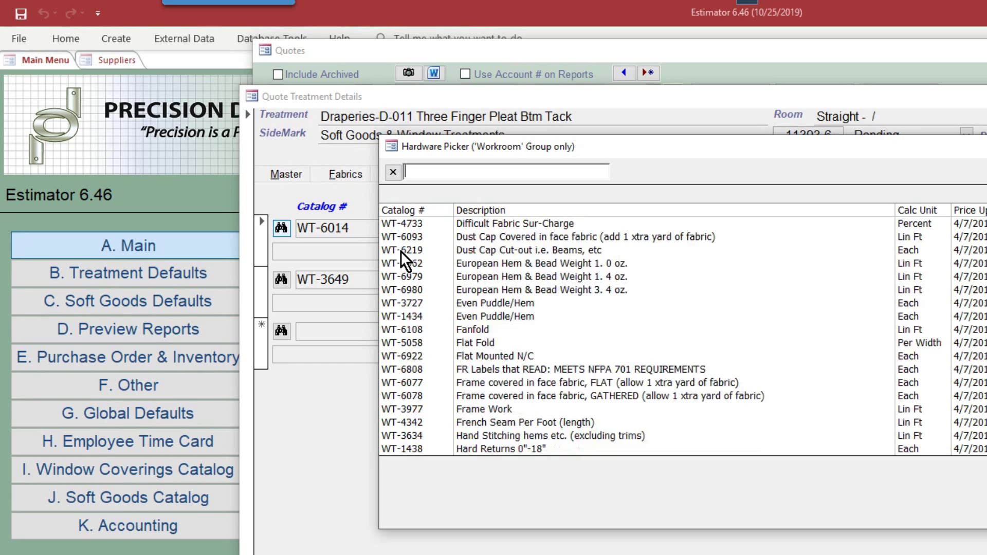
scroll(403, 259, "down", 20)
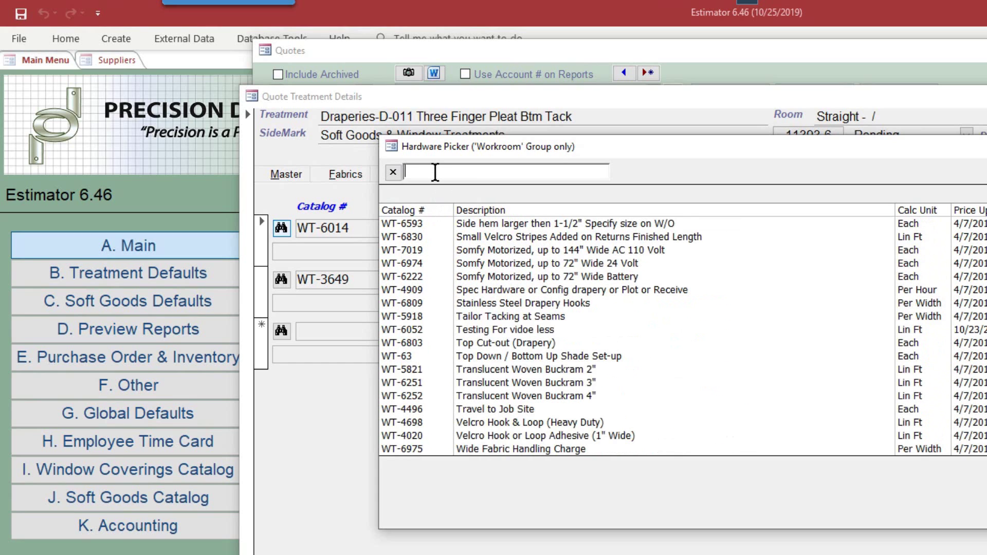
type("WSG")
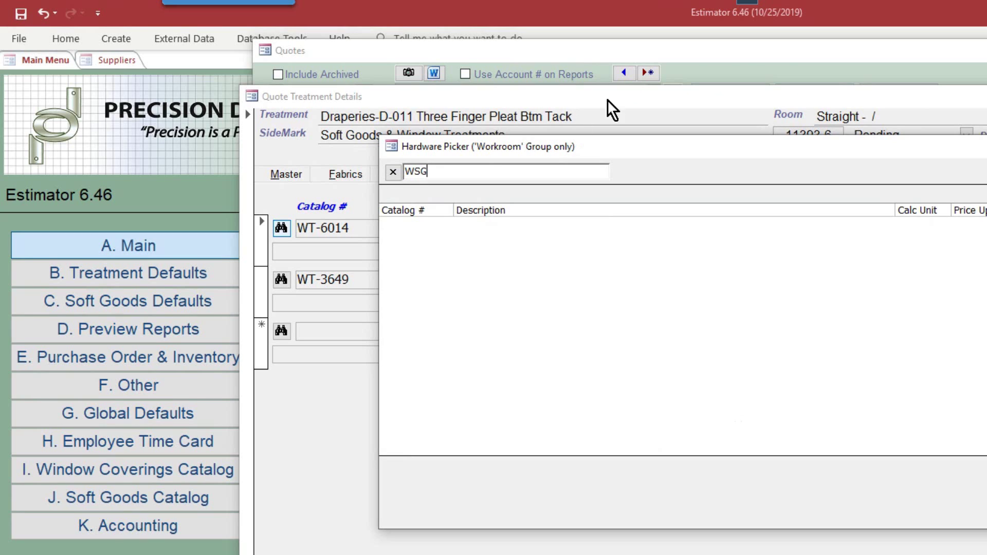
left_click(940, 99)
left_click(387, 278)
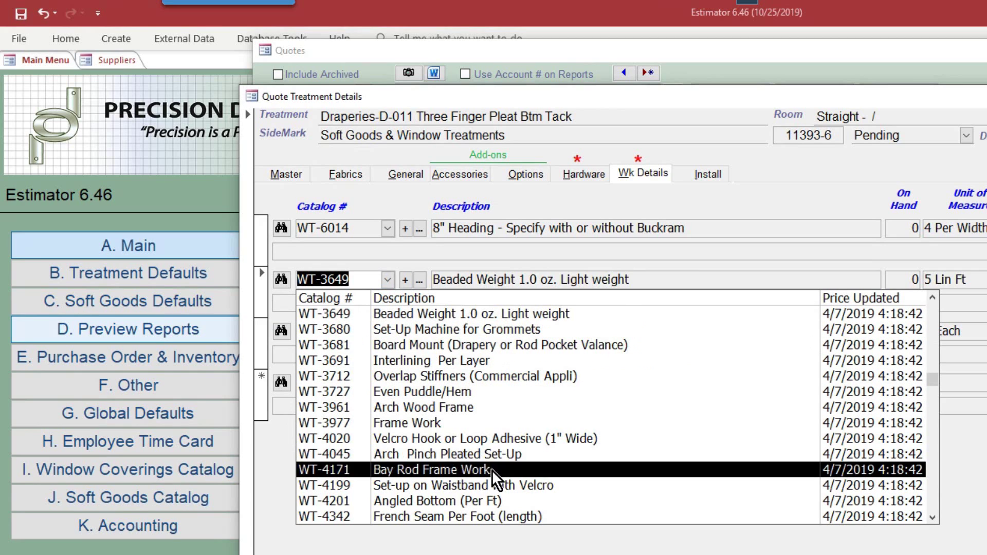
Step: Scroll through the WT-3649 catalog choices and close the list without changing it
scroll(433, 455, "down", 10)
scroll(433, 454, "down", 5)
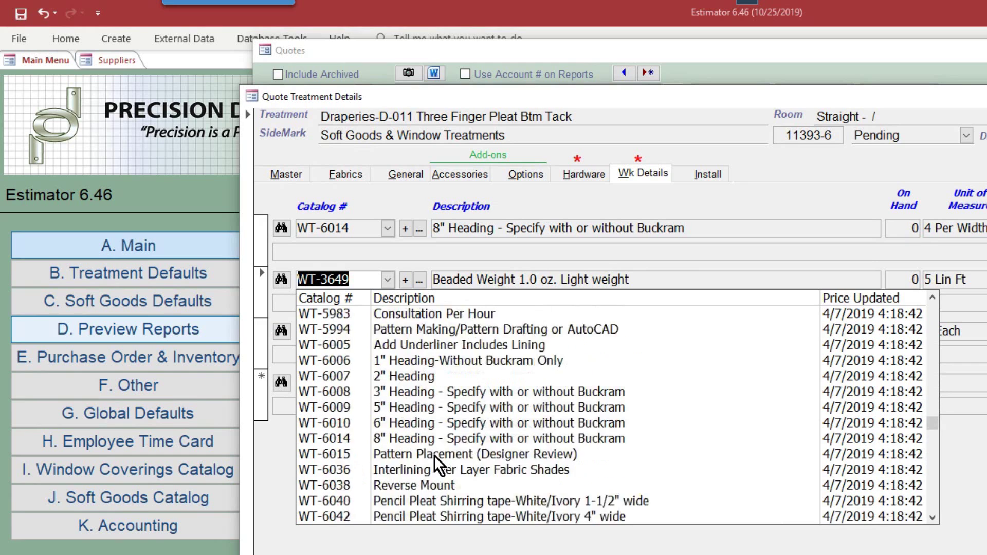
scroll(434, 454, "up", 10)
scroll(434, 455, "down", 2)
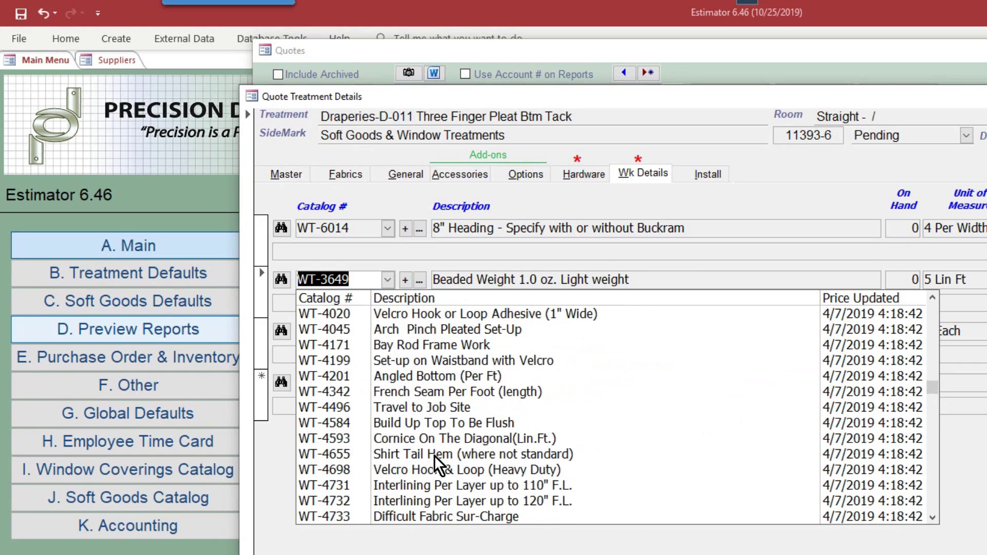
left_click(469, 187)
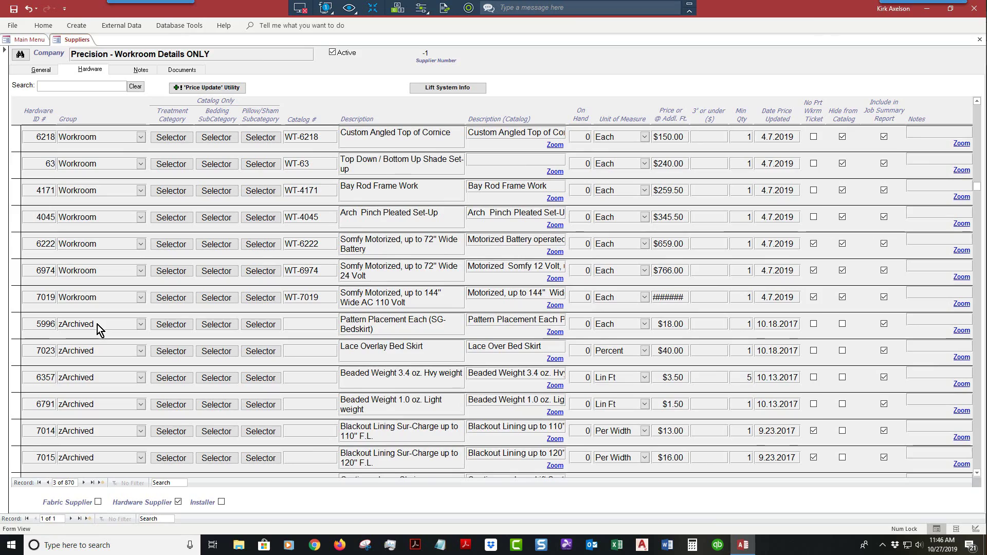
left_click(91, 323)
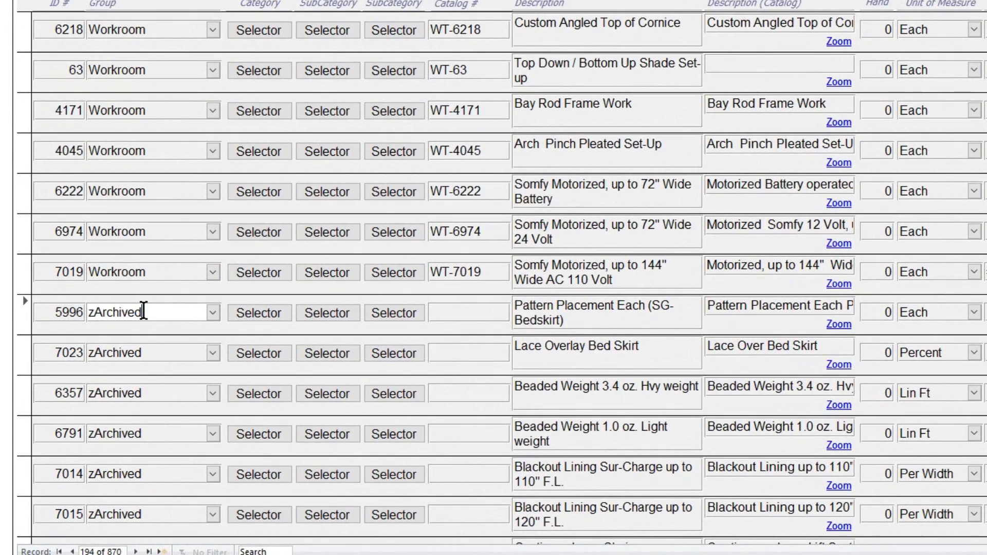
left_click_drag(144, 311, 89, 304)
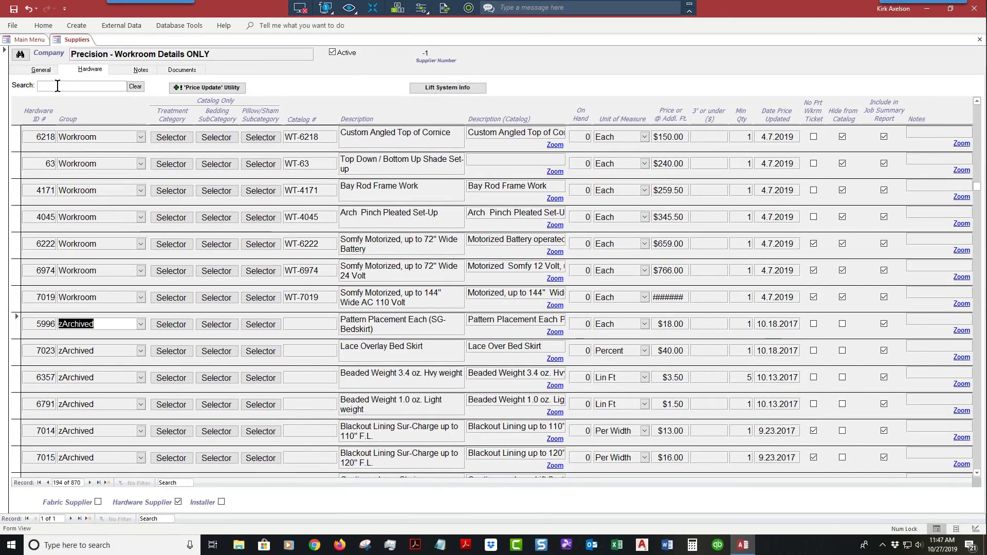
left_click(58, 85)
type("Cut")
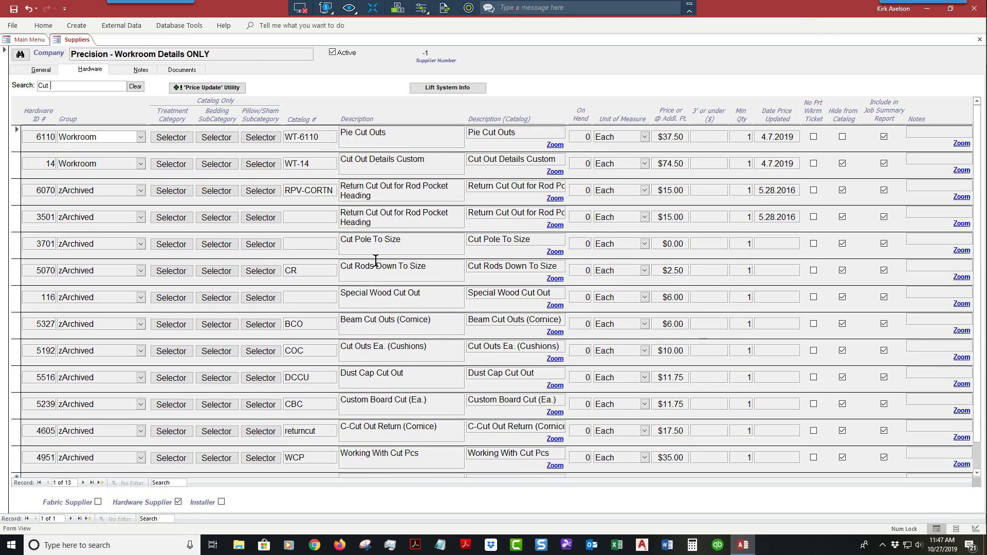
left_click(136, 86)
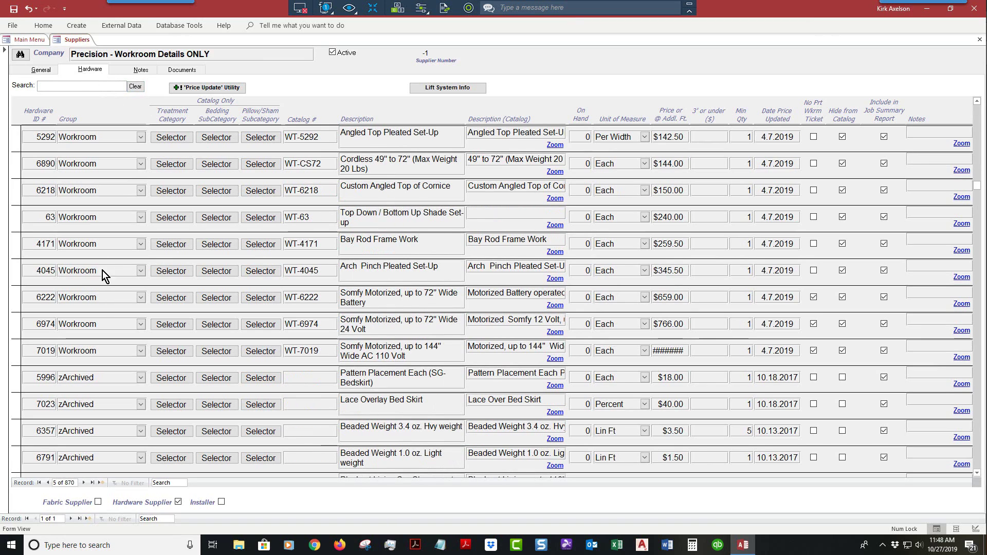
Step: Change record 5996's group from zArchived to Workroom and confirm its treatment categories
left_click(100, 378)
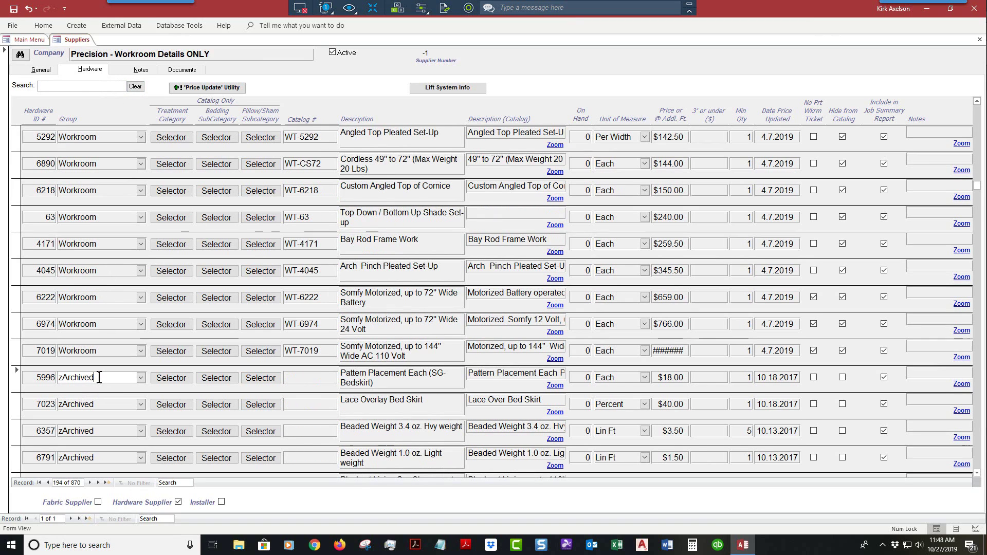
left_click_drag(99, 377, 58, 377)
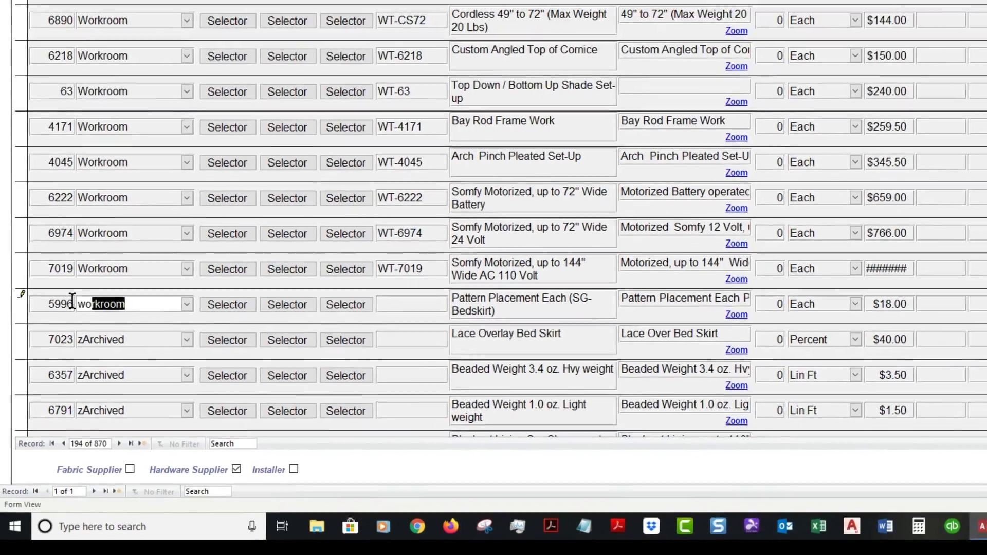
type("Workroom")
key("Tab")
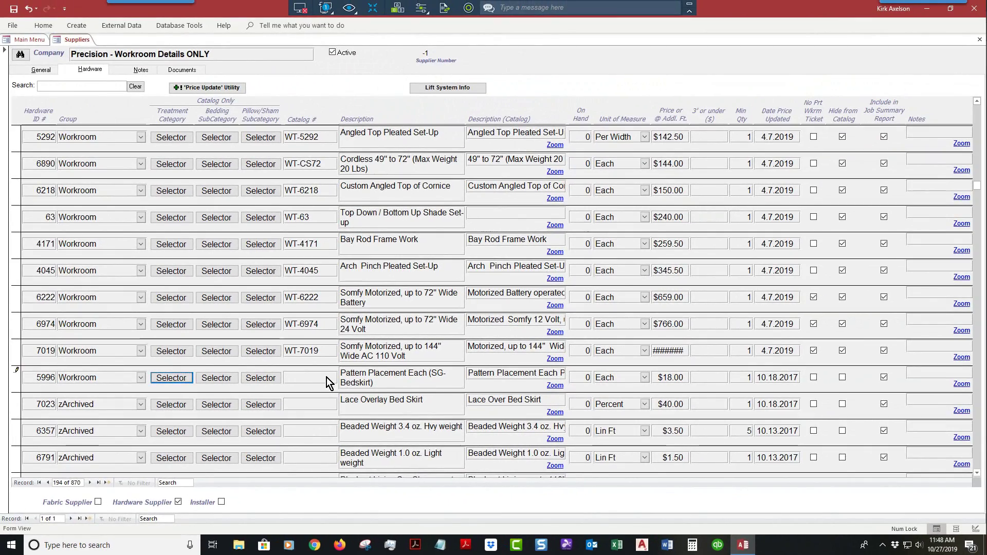
left_click(175, 378)
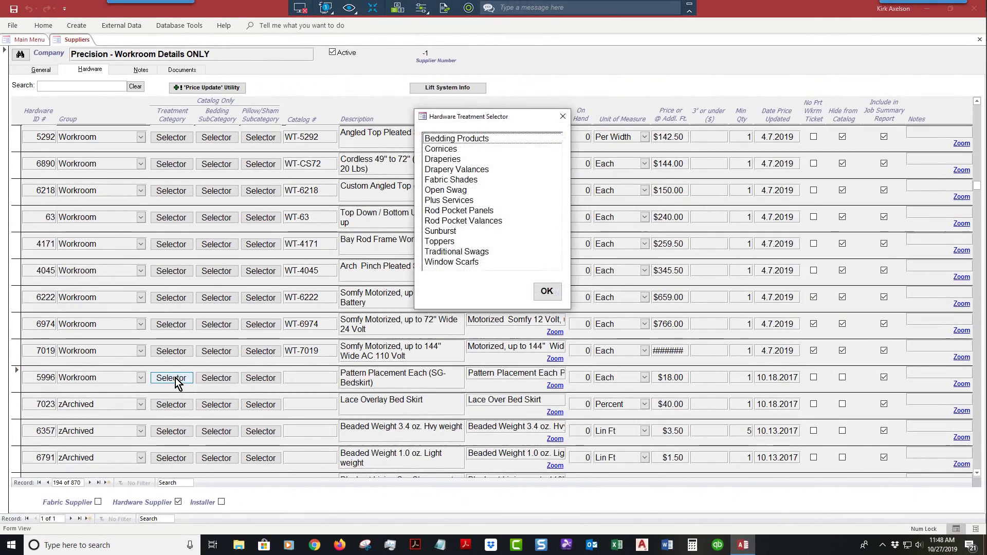
left_click(546, 291)
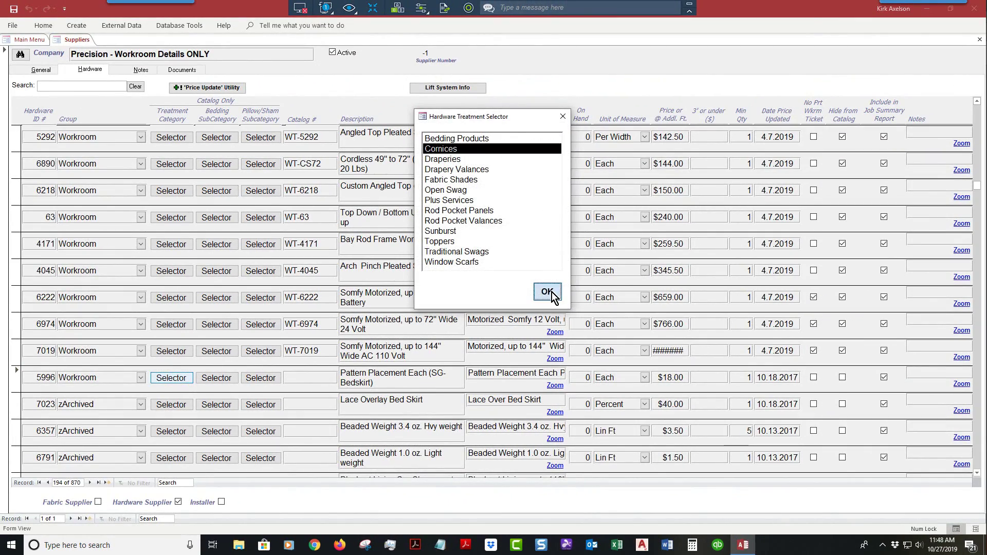
Step: Give record 5996 the catalog number WT-5996
left_click(308, 378)
type("WT")
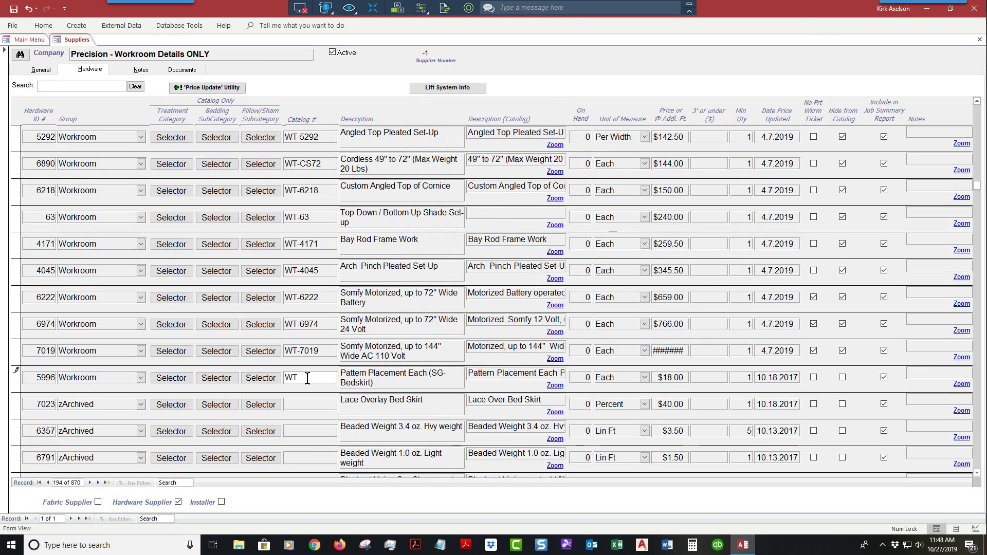
type("-5996")
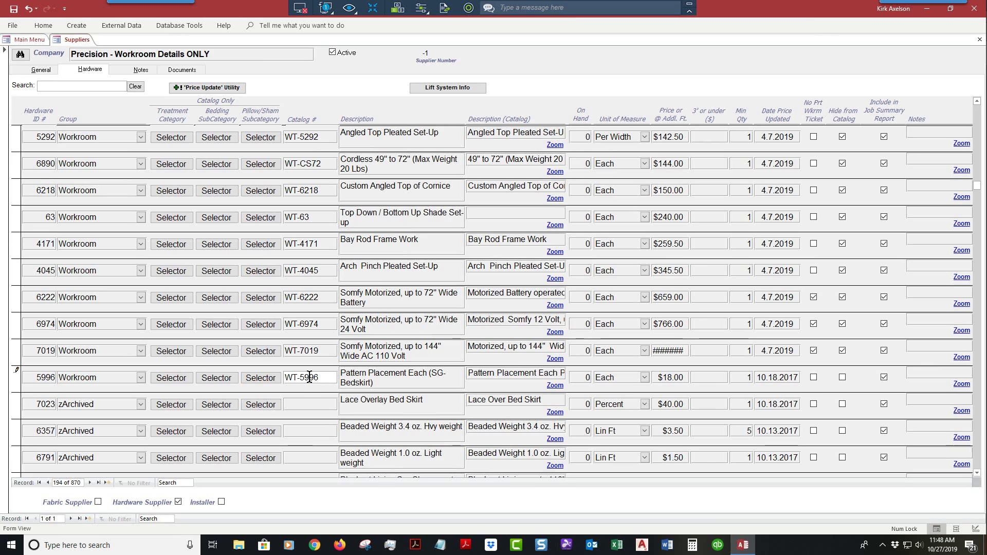
left_click_drag(320, 378, 302, 377)
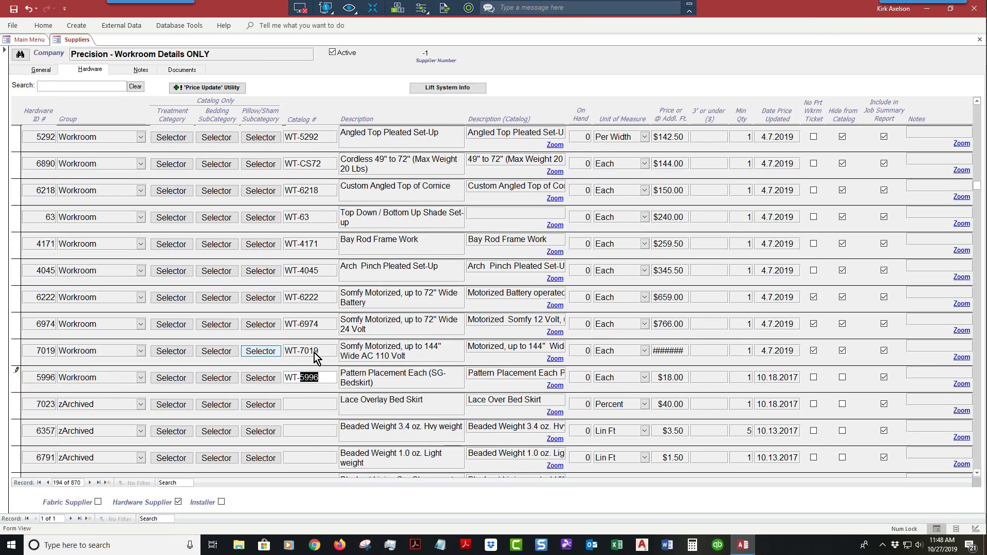
key("Tab")
Step: Describe record 5996 as 'Testing For Lesson' and clear its catalog description
type("Testi")
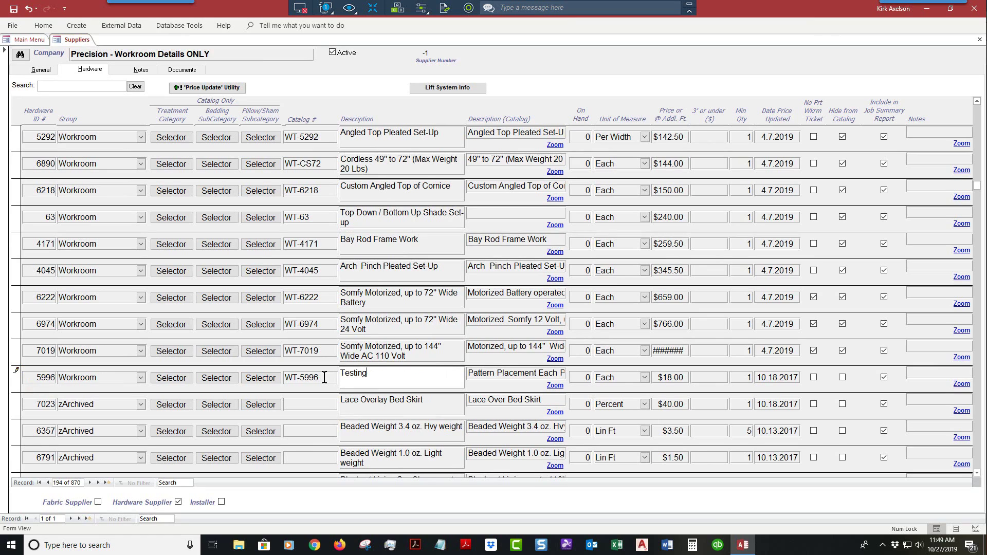
type("ng For Lesson")
key("Tab")
key("Delete")
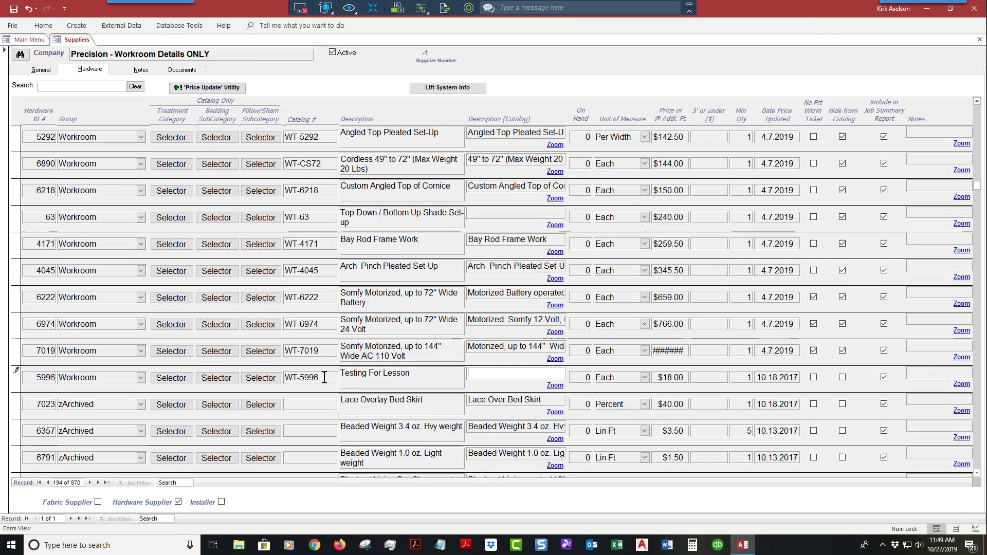
key("Tab")
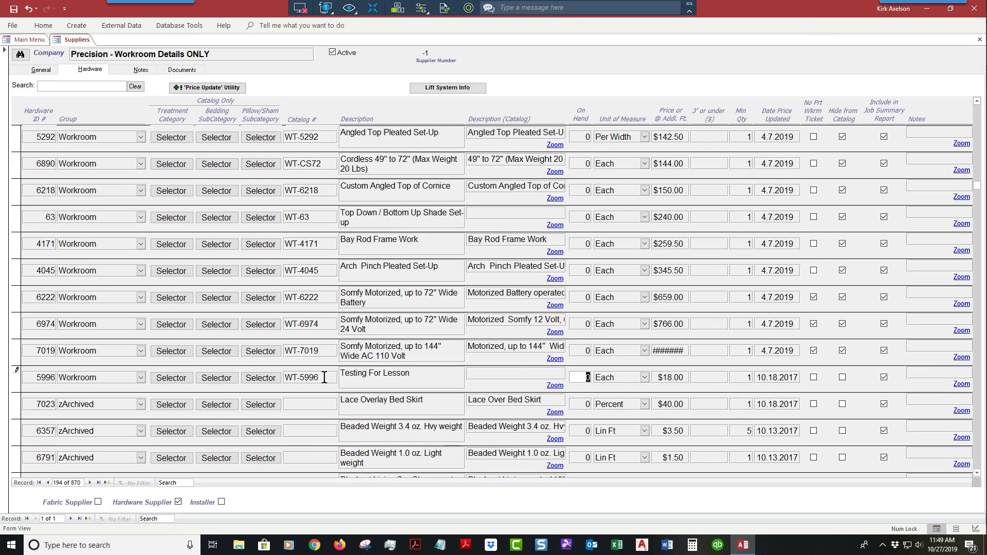
Step: Keep Each as the unit, set the price date to today (10.27.2019), and hide it from catalog
key("Tab")
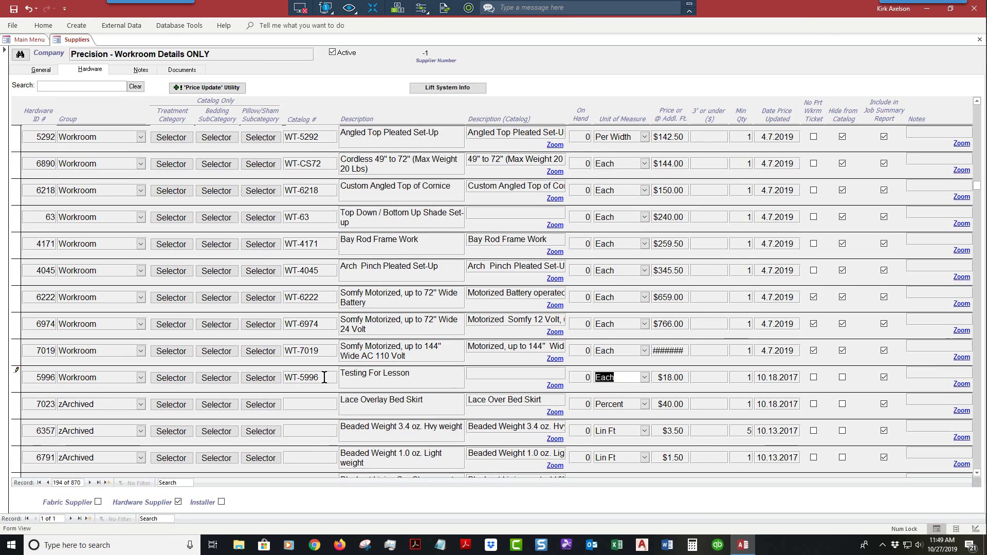
left_click(644, 377)
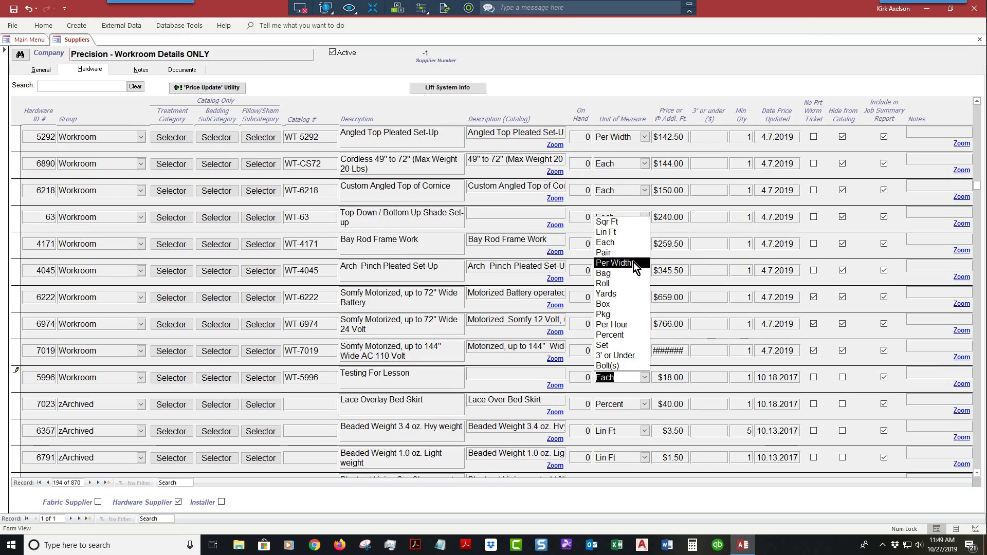
key("Tab")
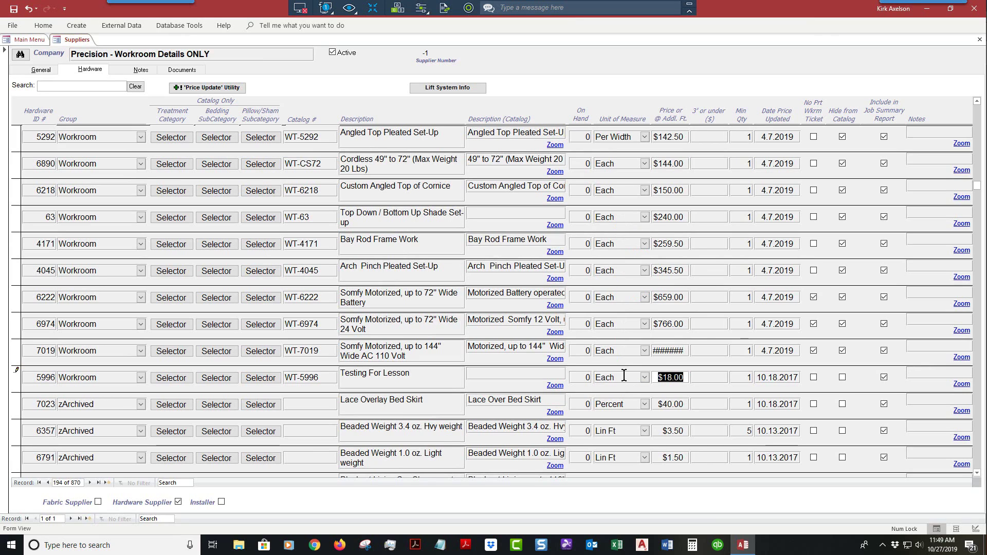
key("Tab")
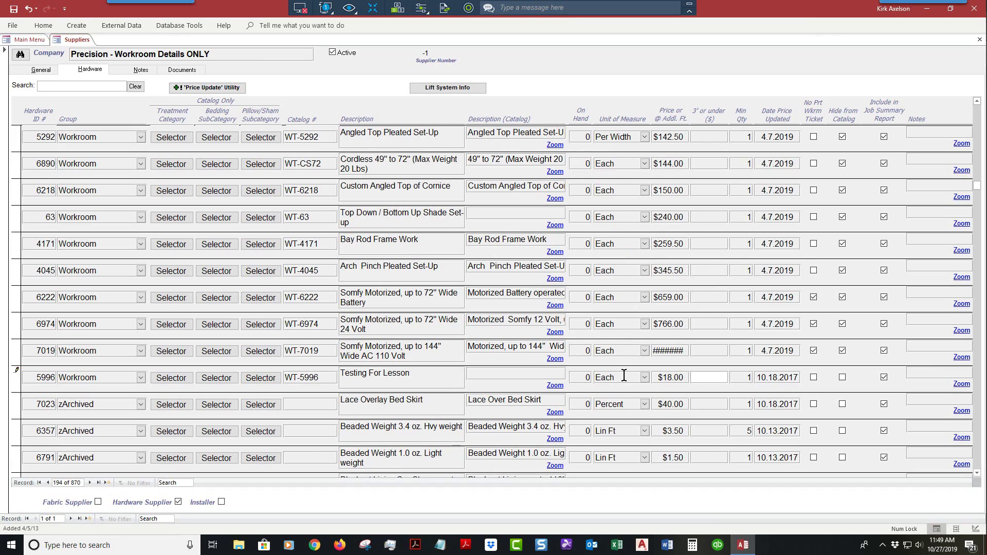
key("Tab")
key("Tab")
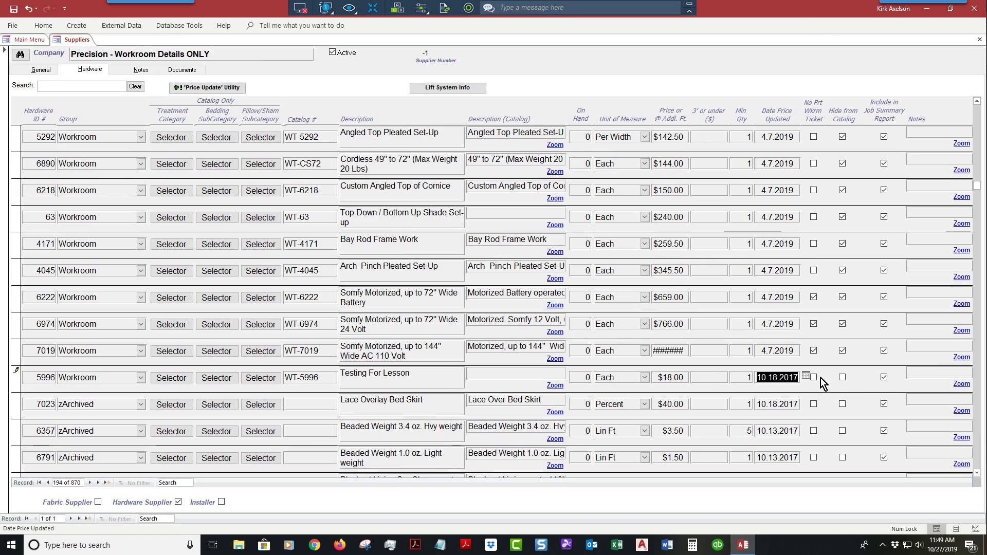
left_click(806, 375)
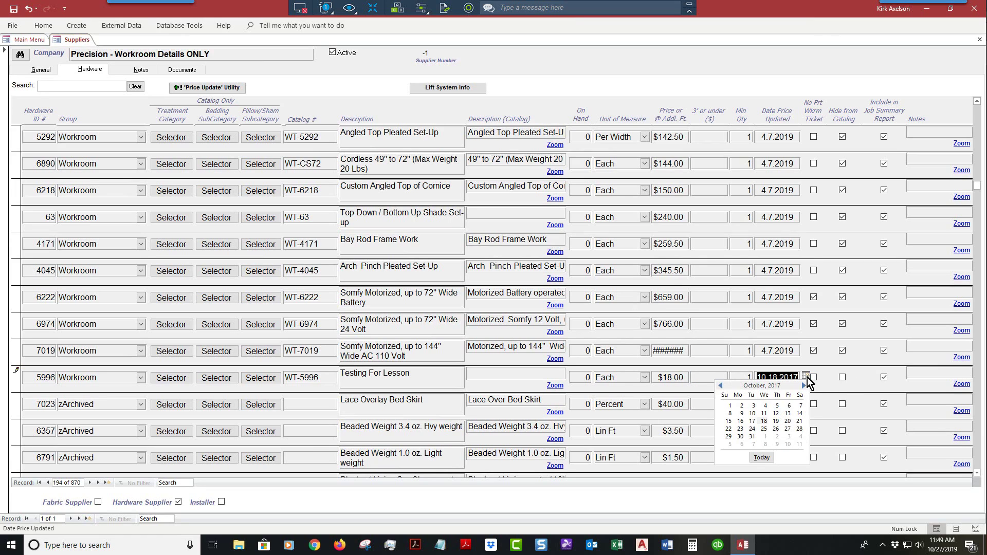
left_click(768, 459)
key("Tab")
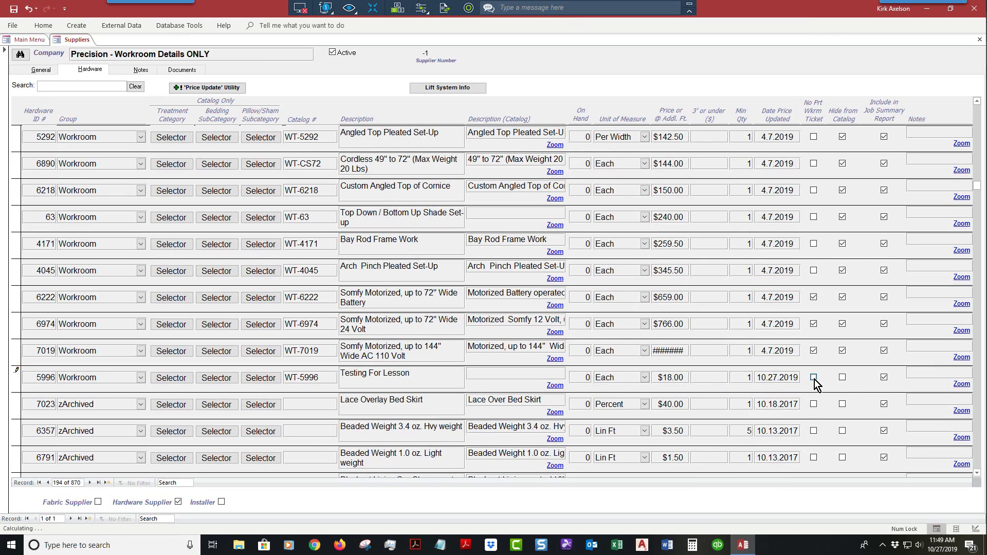
left_click(843, 378)
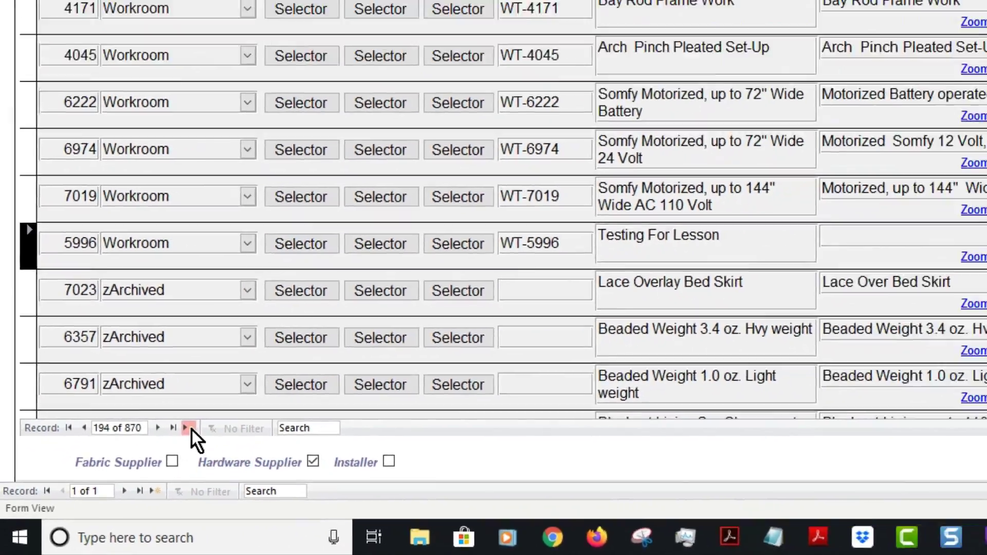
Step: Add a new Workroom hardware record 7355 with Bedding Products as its treatment category
left_click(243, 394)
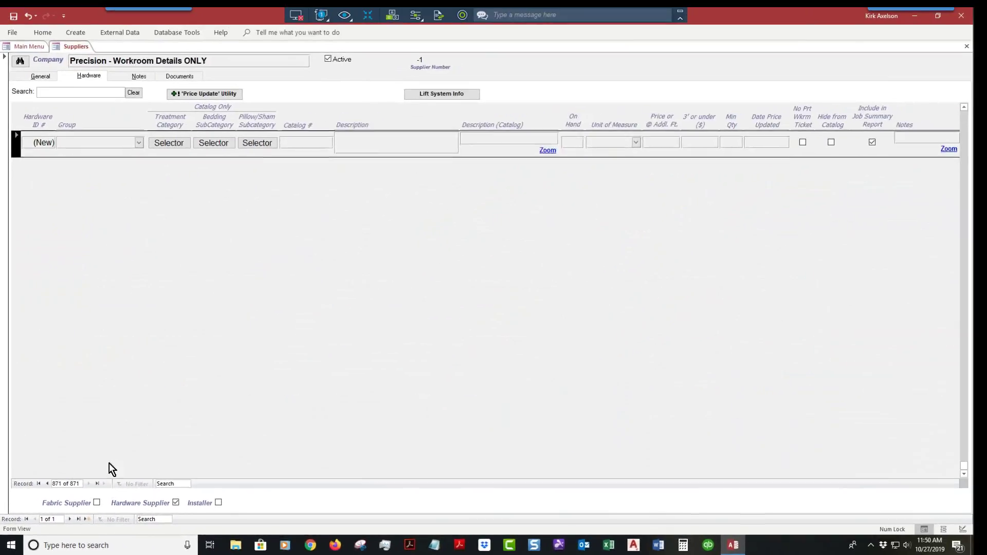
left_click(92, 143)
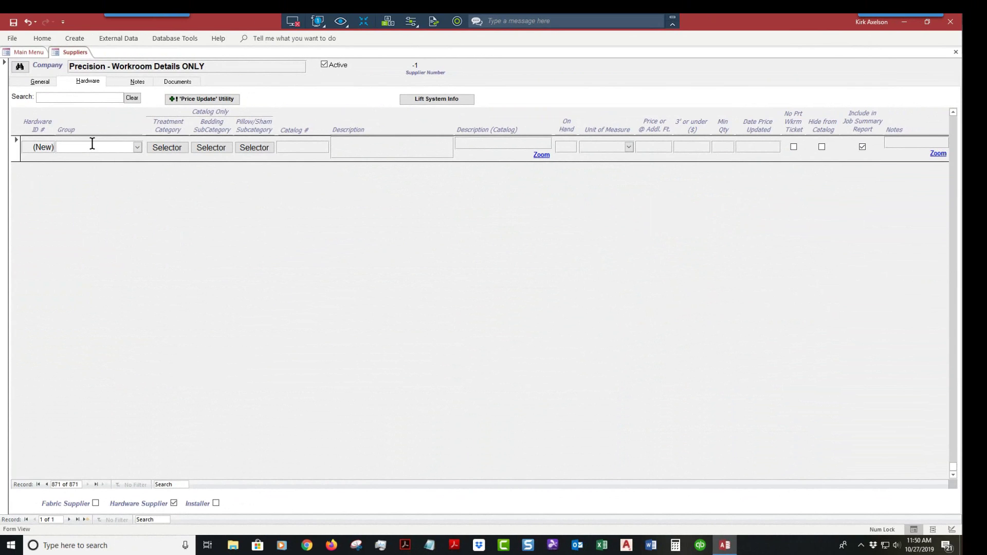
type("Workroom")
key("Tab")
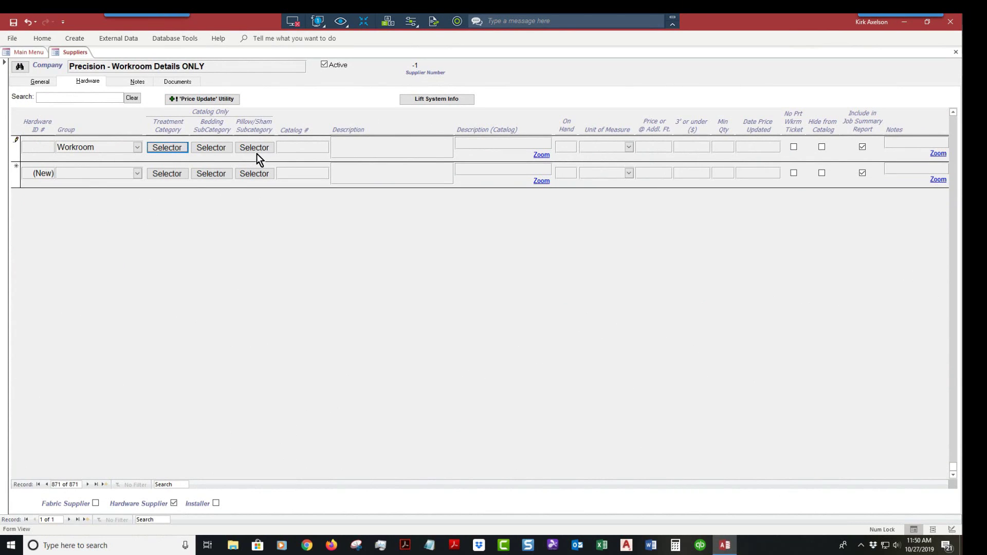
left_click(174, 146)
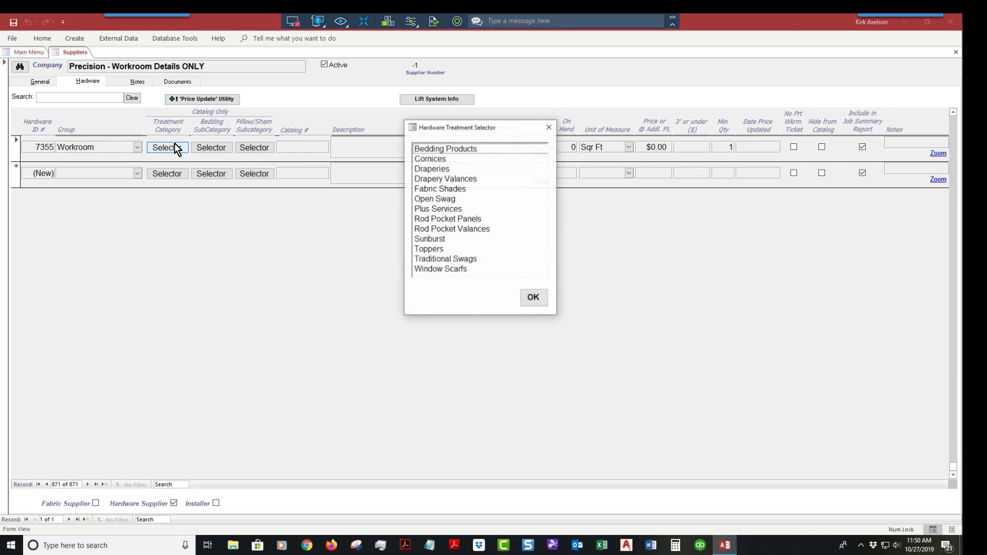
left_click(435, 149)
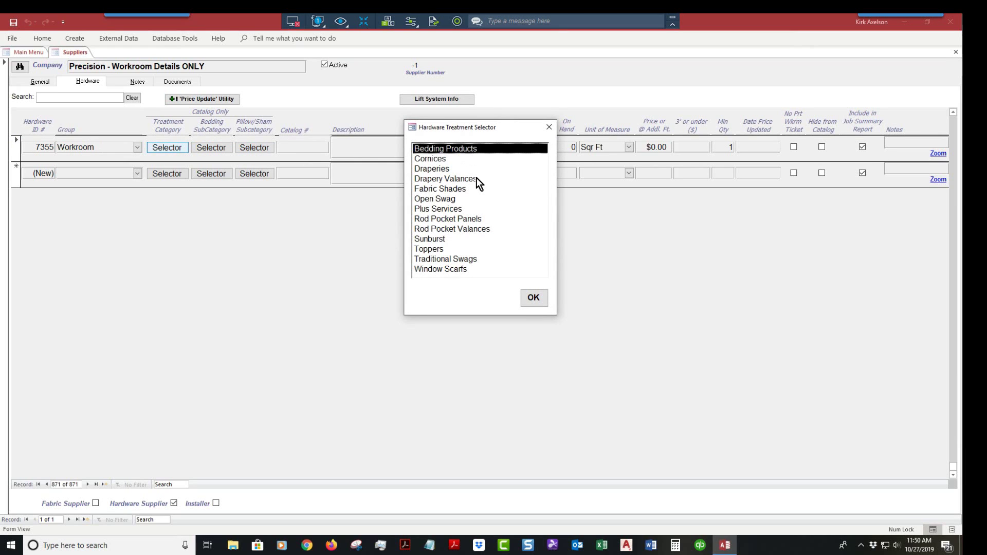
left_click(533, 298)
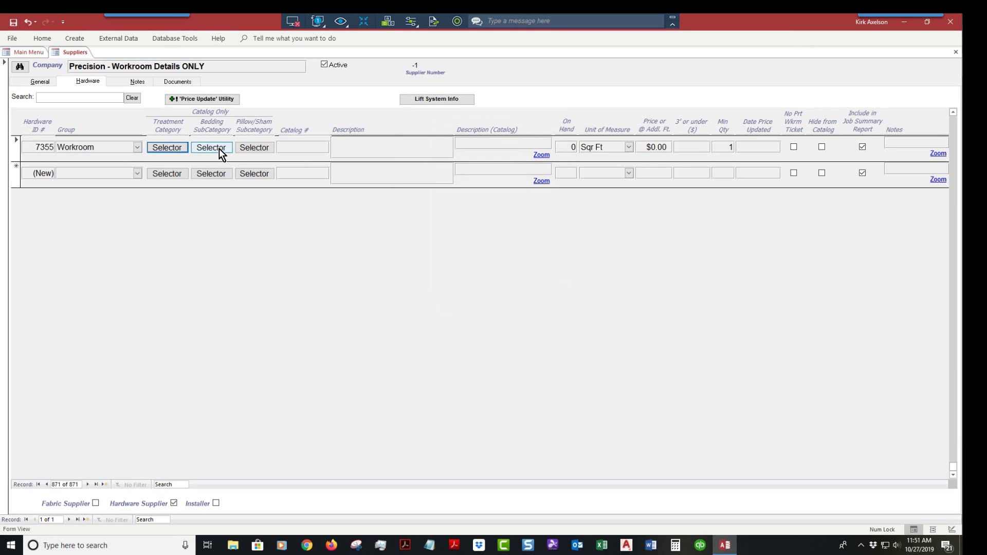
Step: Assign the Cushions/Box and Pillows/Box pillow/sham subcategories to record 7355
left_click(248, 149)
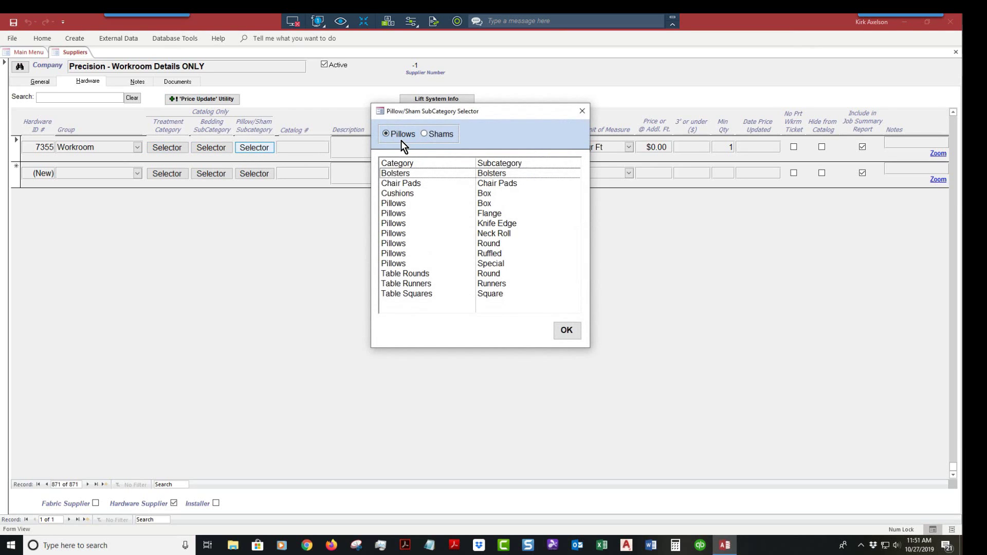
left_click(395, 194)
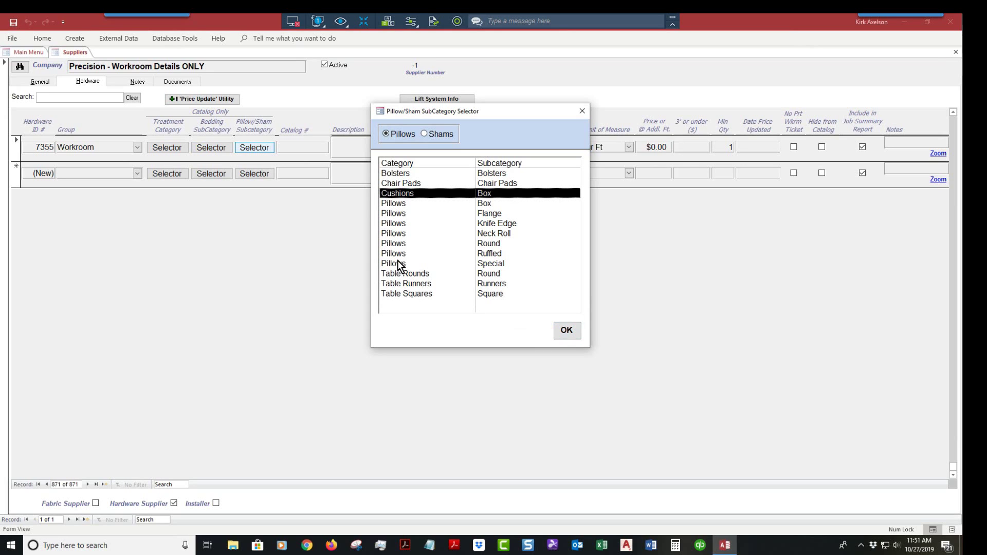
left_click(456, 202)
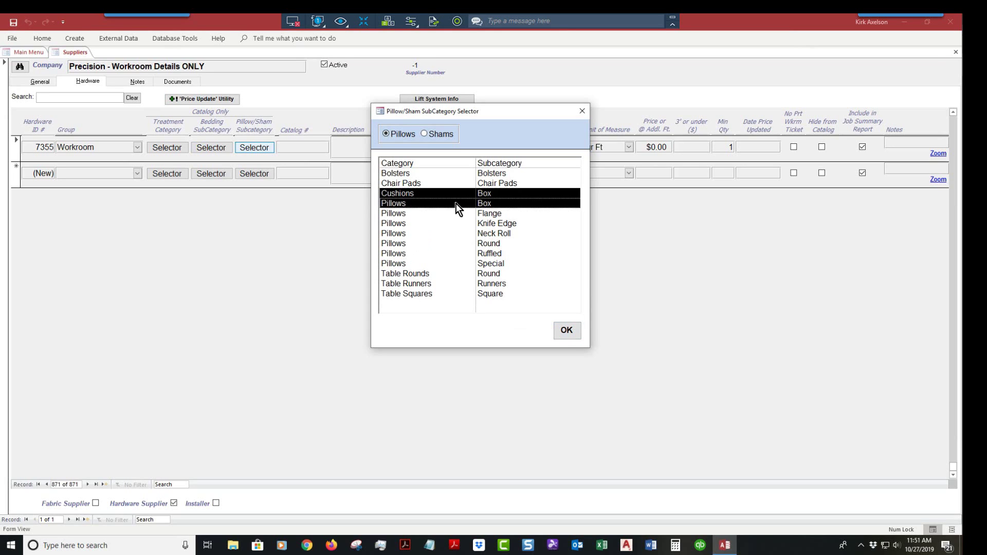
left_click(567, 332)
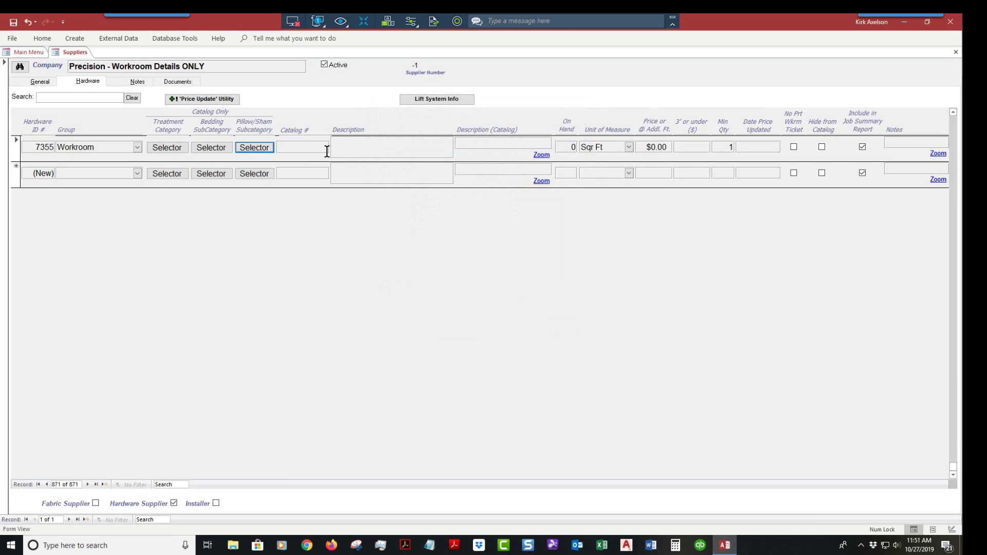
Step: Enter catalog number WSG-7355 with descriptions 'Testing For Lesson' and 'Testing For Catalog'
left_click(307, 148)
type("WSG-7355")
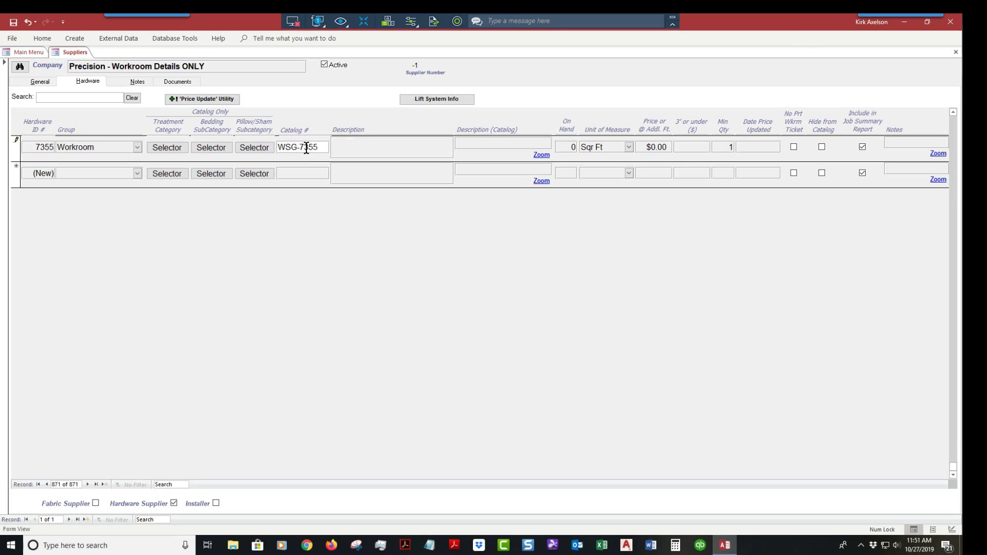
key("Tab")
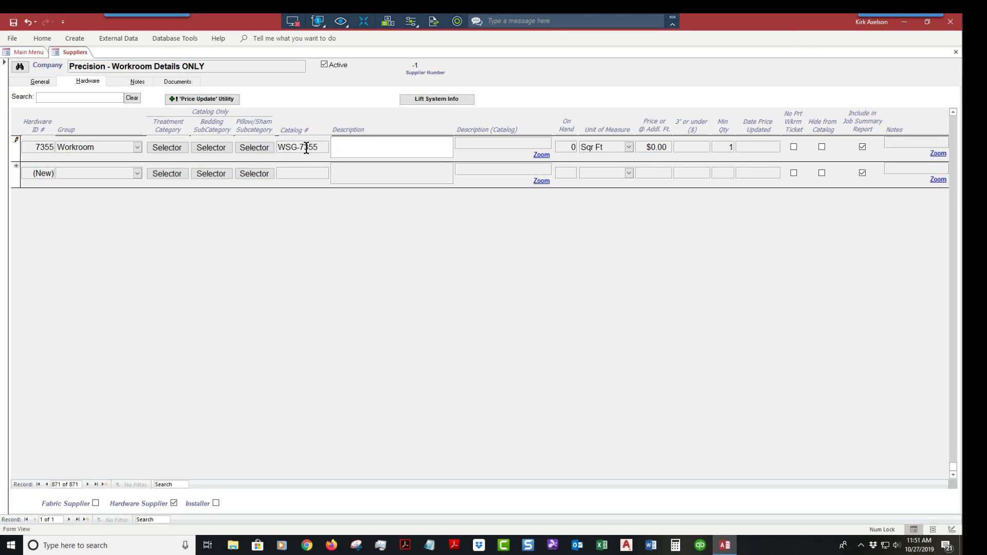
type("Testing For Lesson")
key("Tab")
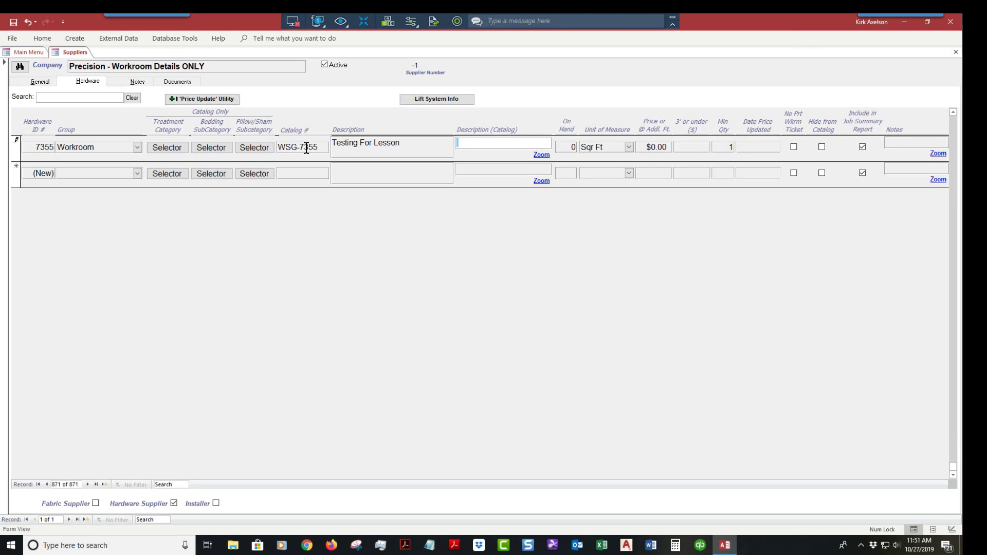
type("Testing For Catalog")
Step: Set unit of measure to Each, price to $30.00, and price date to today (10.27.2019)
key("Tab")
key("Tab")
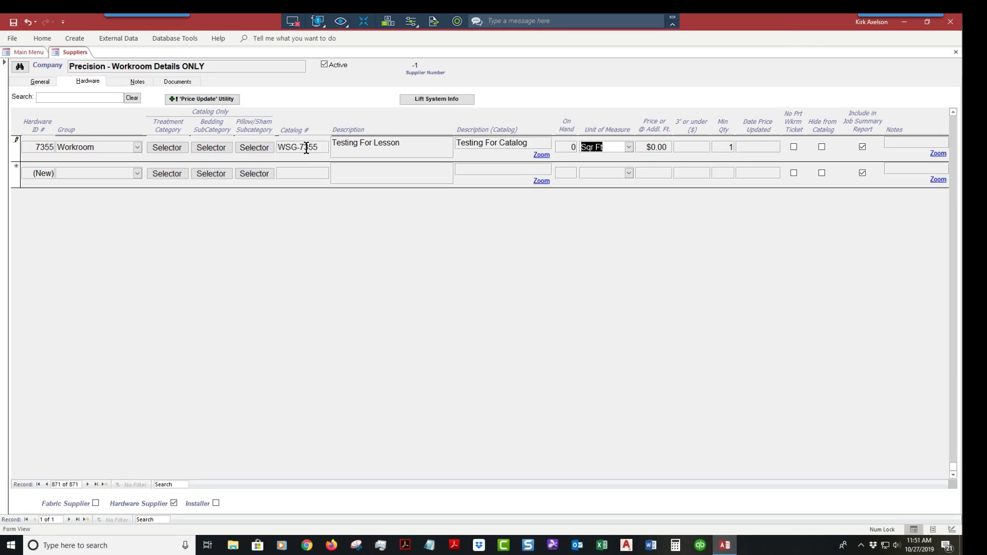
left_click(629, 148)
left_click(602, 179)
key("Tab")
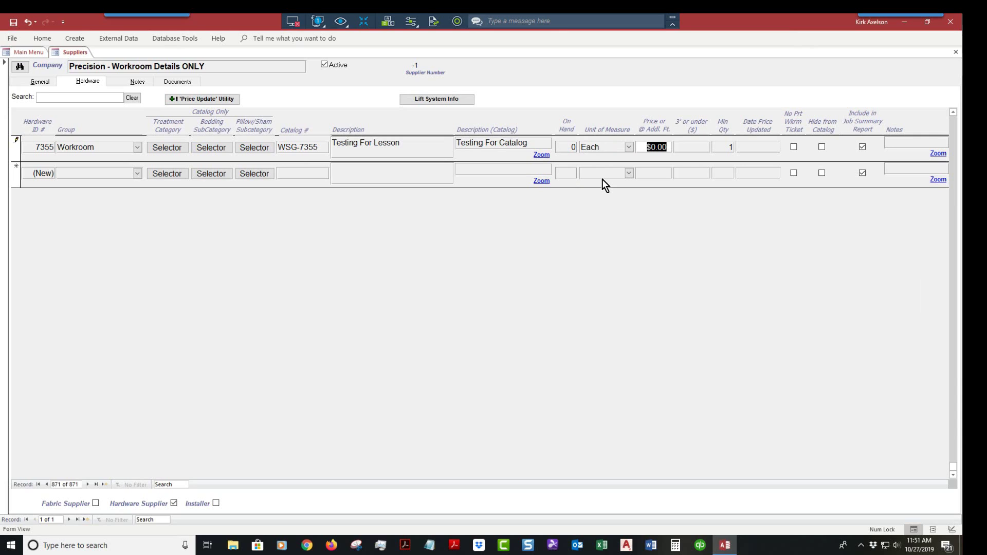
type("30")
key("Tab")
left_click(760, 148)
left_click(785, 146)
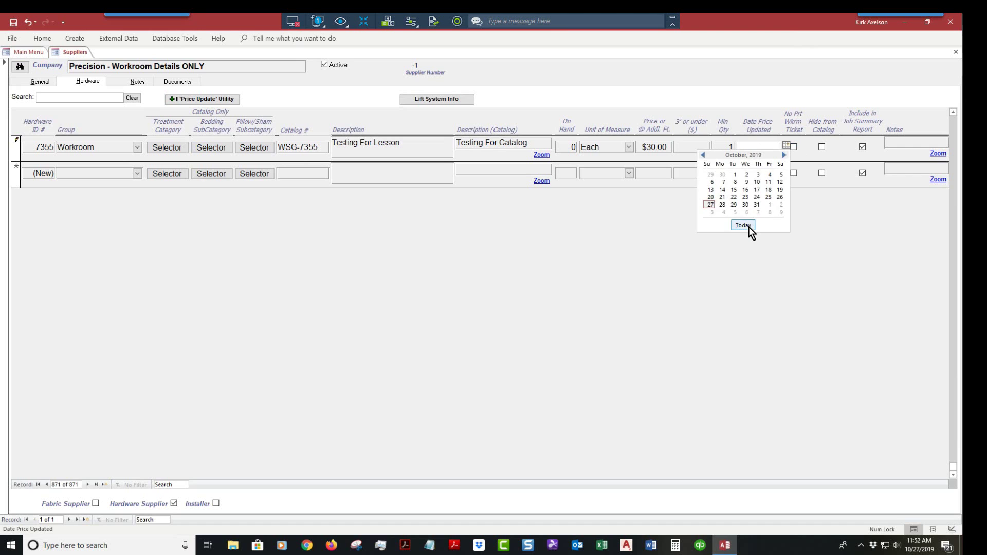
left_click(748, 226)
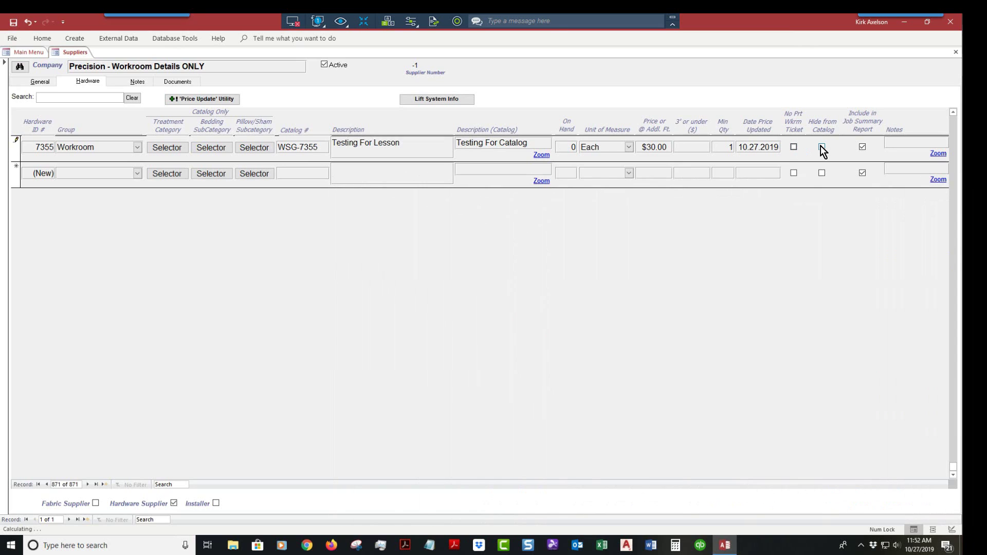
Step: Save record 7355, then paste WSG-7355 into the Search box to filter the hardware list
left_click(17, 148)
key("Tab")
key("ctrl+c")
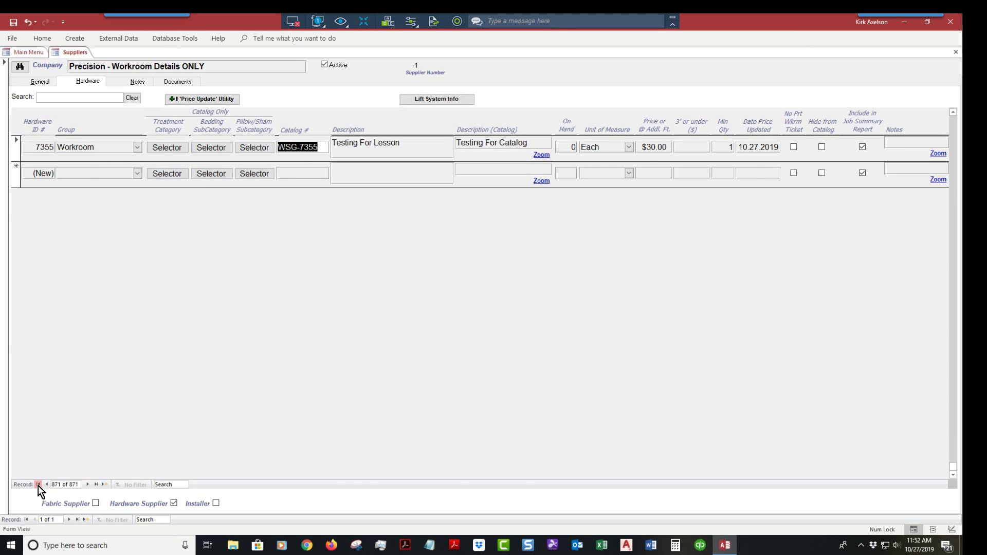
left_click(38, 485)
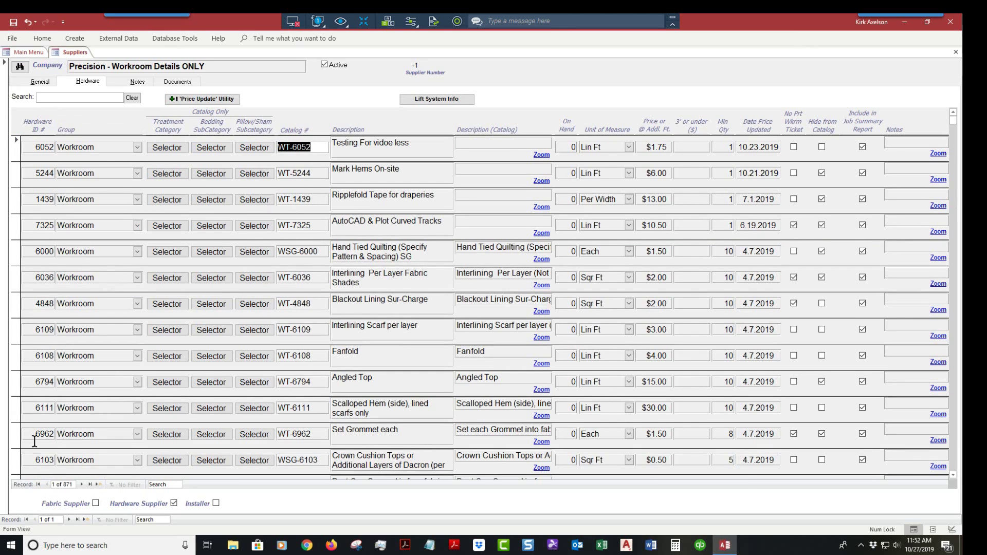
left_click(48, 97)
key("ctrl+v")
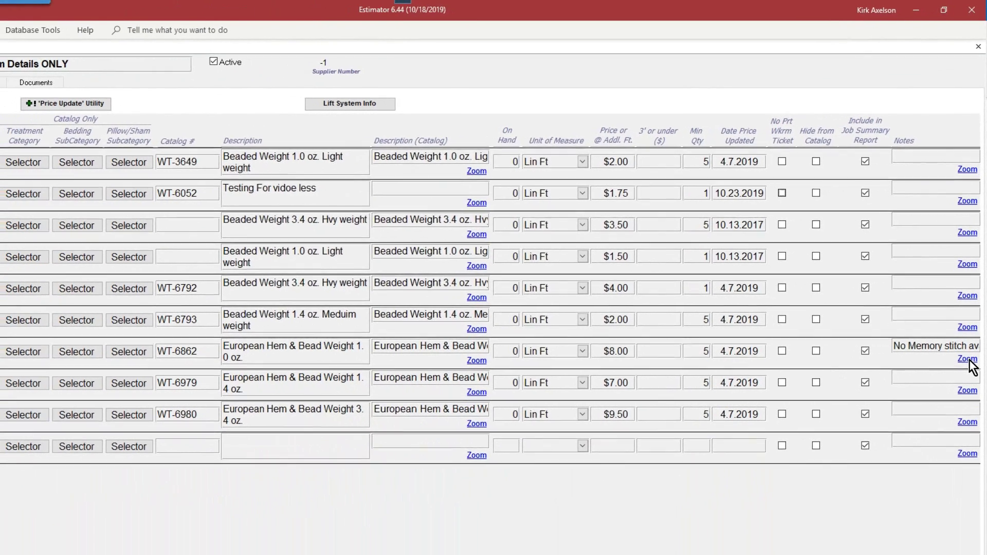
left_click(960, 520)
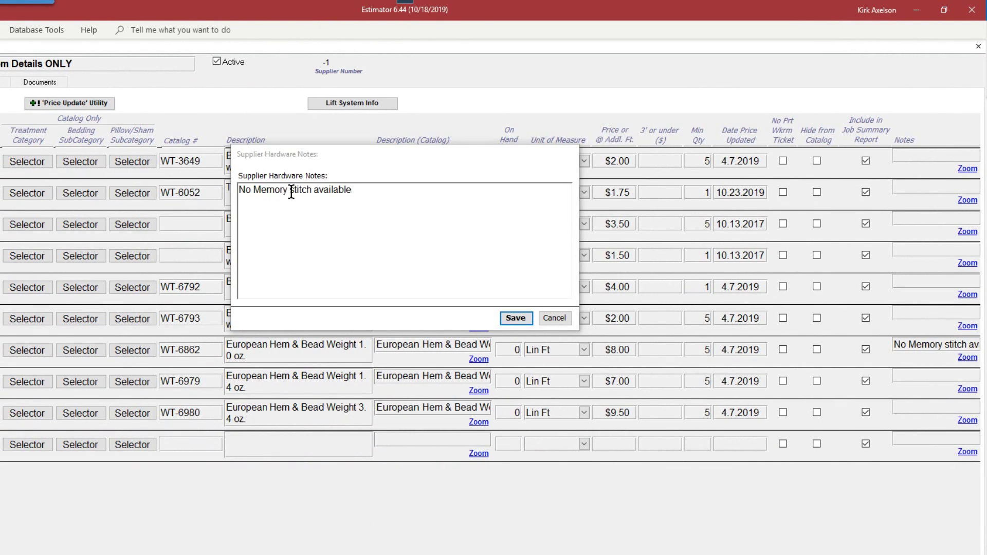
left_click(351, 191)
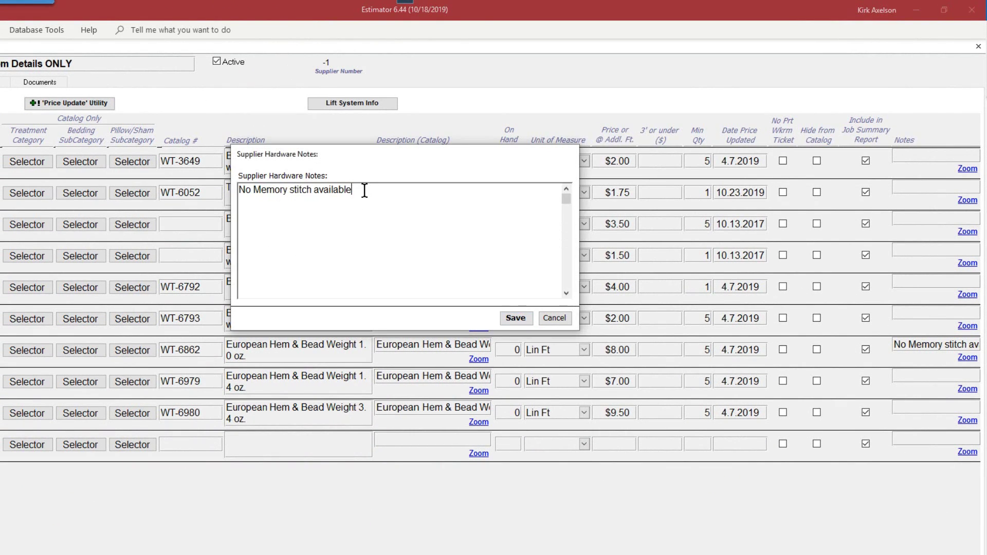
type("xxxxxxx")
left_click(351, 190)
left_click(527, 321)
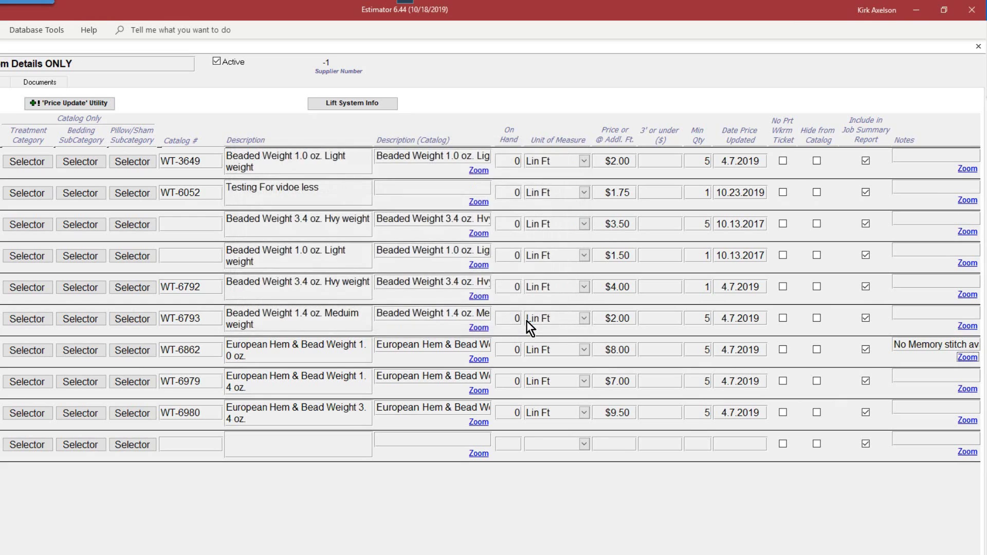
left_click(960, 359)
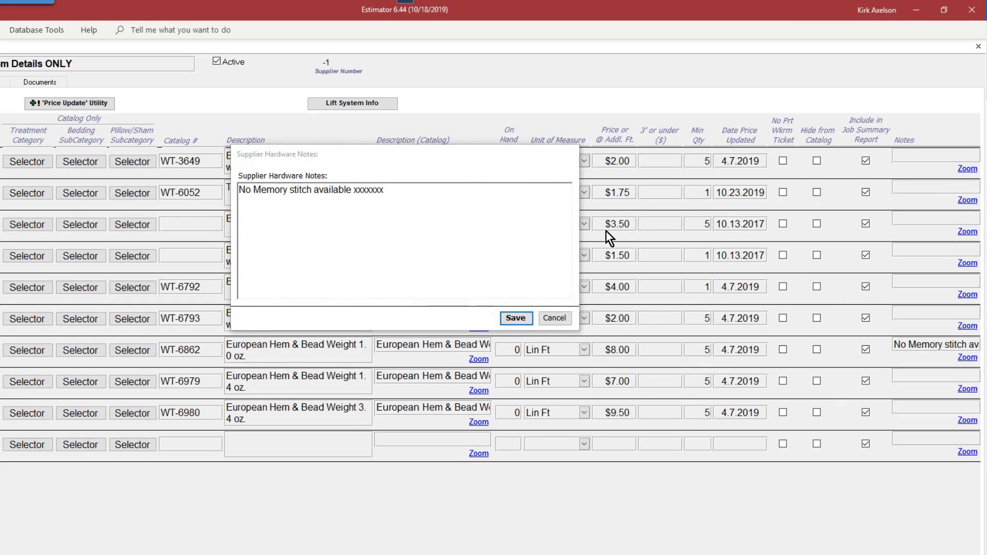
left_click_drag(383, 189, 349, 189)
key("BackSpace")
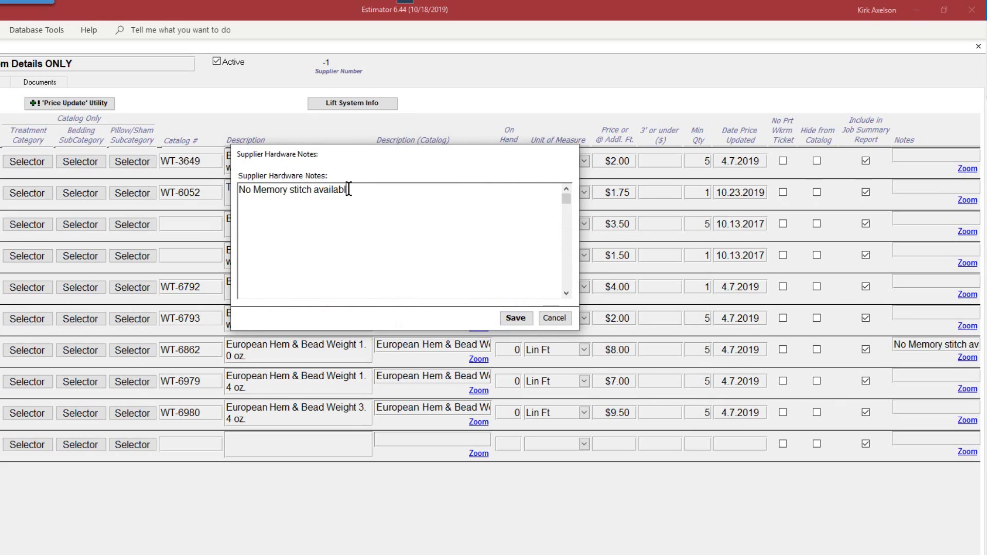
type("e")
left_click(523, 316)
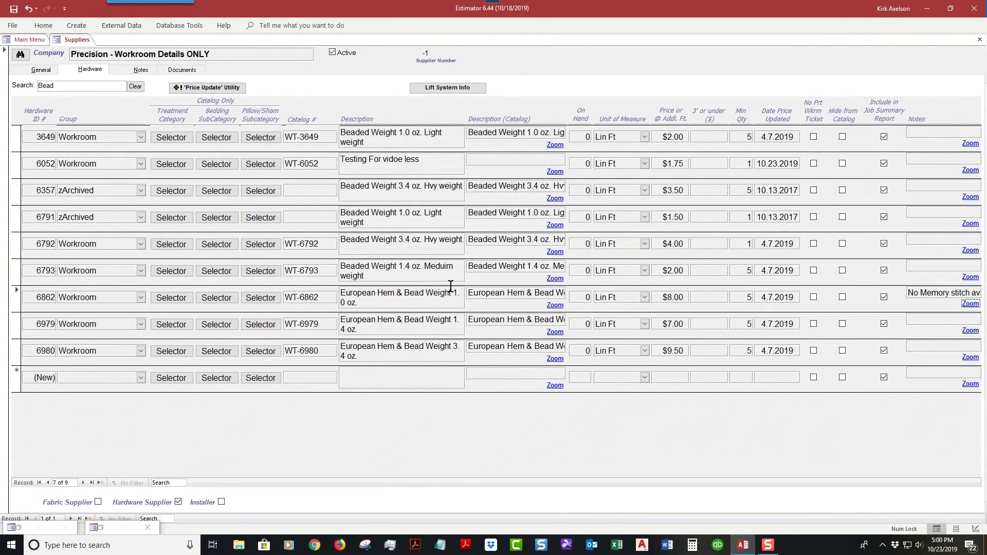
Step: Clear the Bead search filter and mark archived record 3619, Rounded Bottom, for deletion
left_click(135, 87)
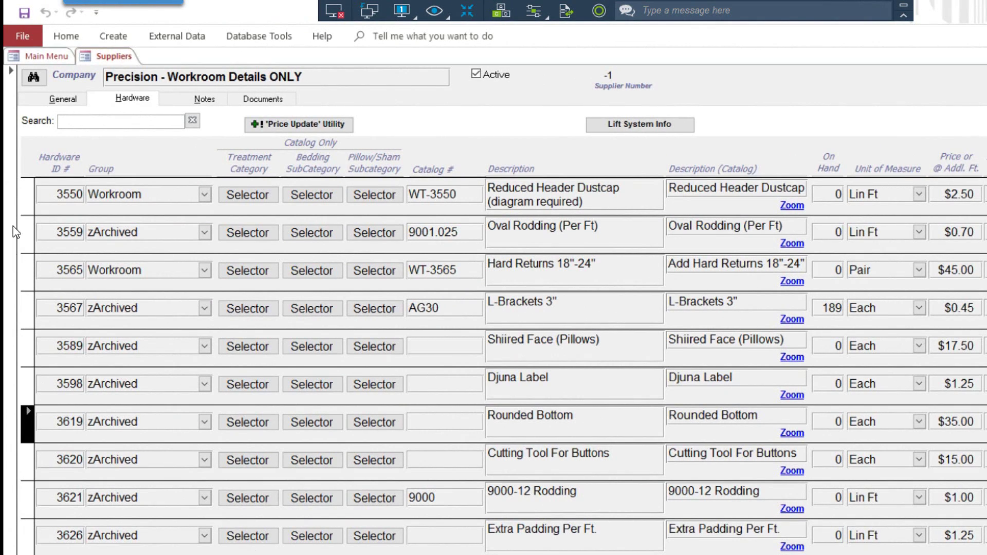
left_click(27, 200)
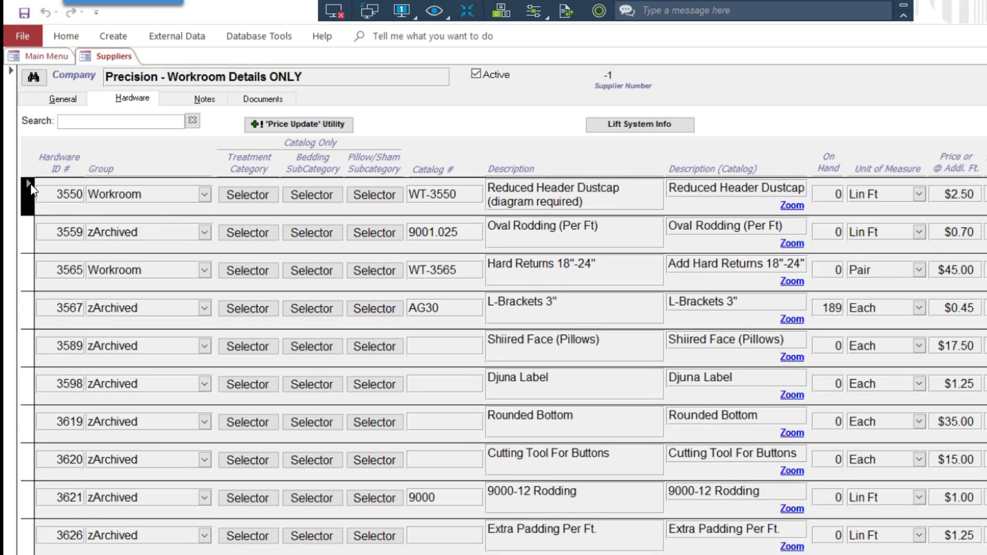
left_click(28, 424)
key("Delete")
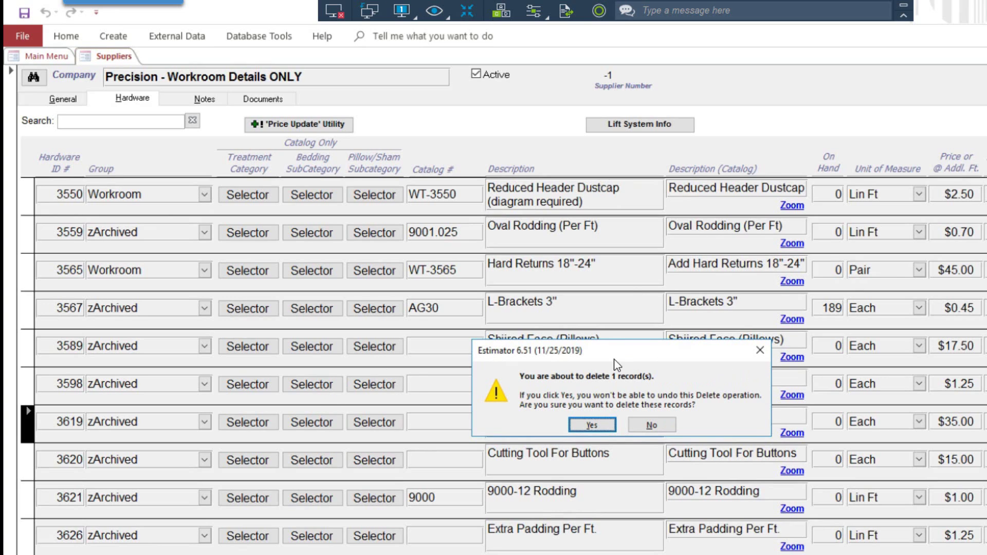
Step: Confirm deleting record 3619, then try deleting Hand Stitching record 3634, which is refused
left_click(592, 424)
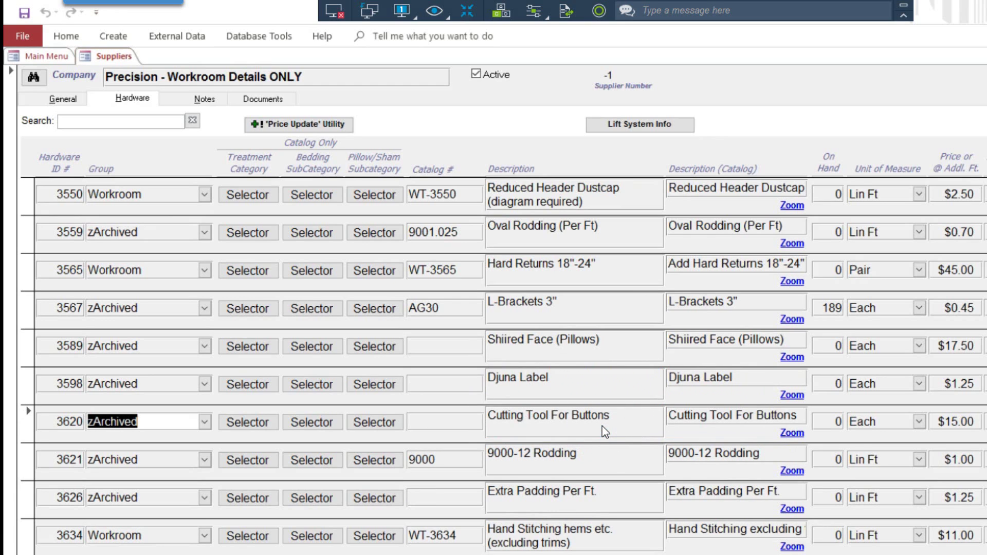
left_click(29, 538)
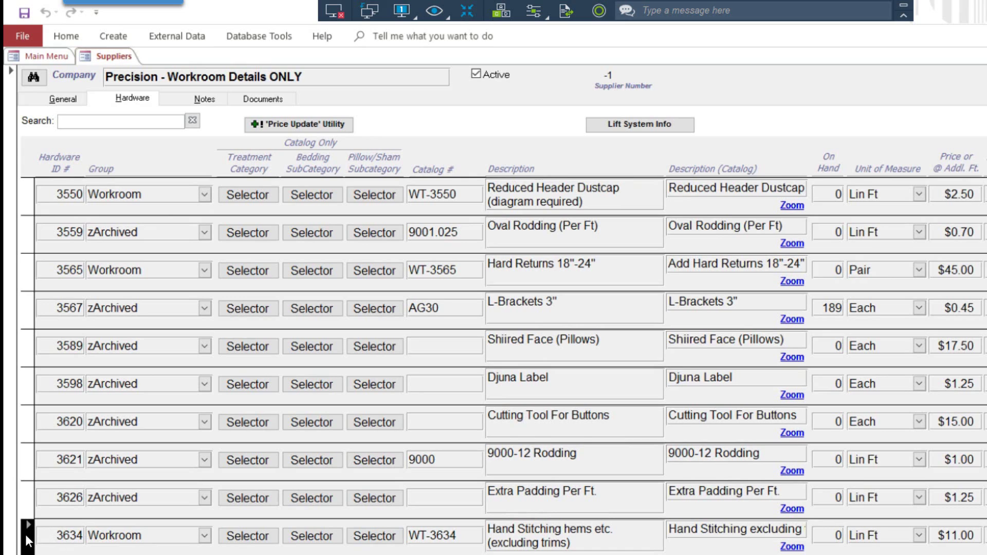
key("Delete")
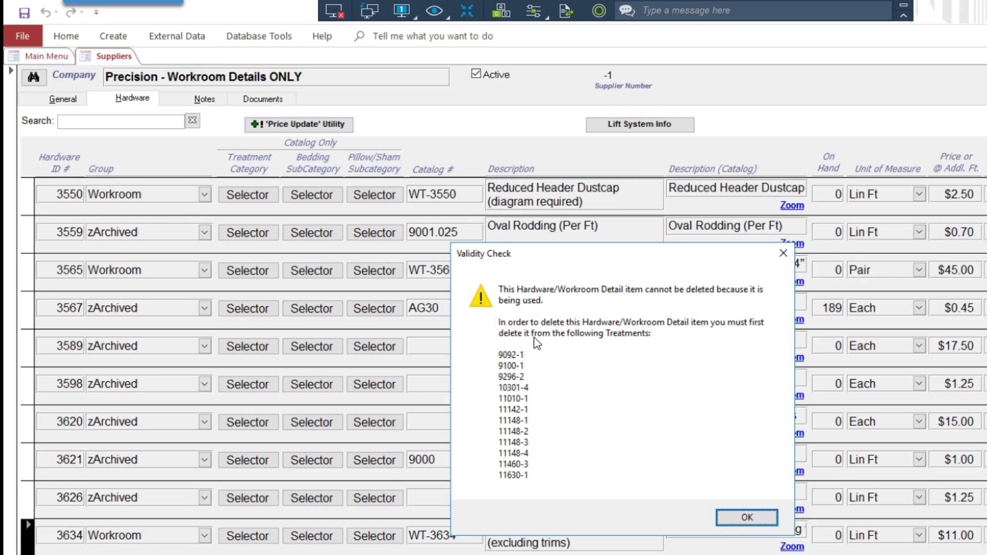
Step: Dismiss the delete refusal and set record 3634's group to zArchived, saving the record
left_click(759, 525)
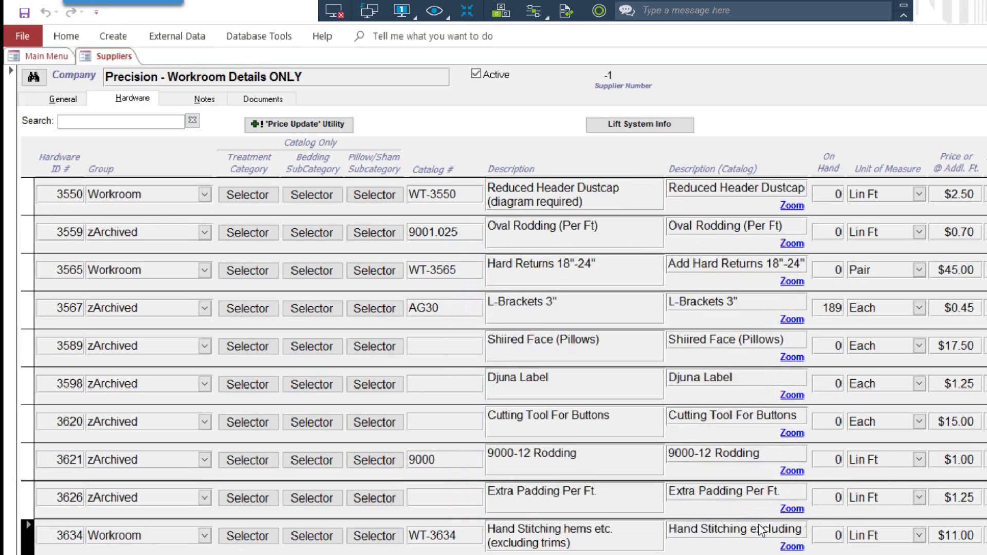
left_click(157, 535)
key("F2")
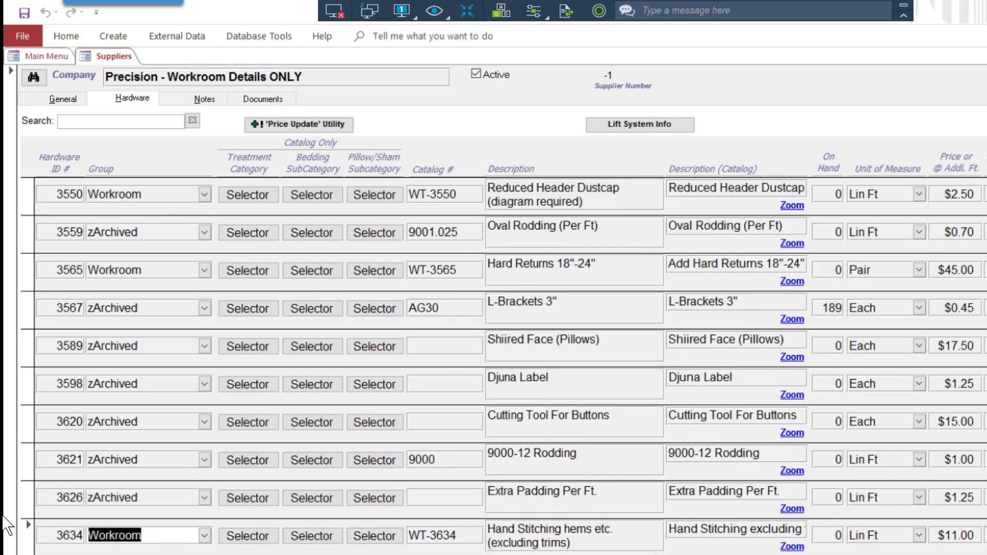
type("Zarchived")
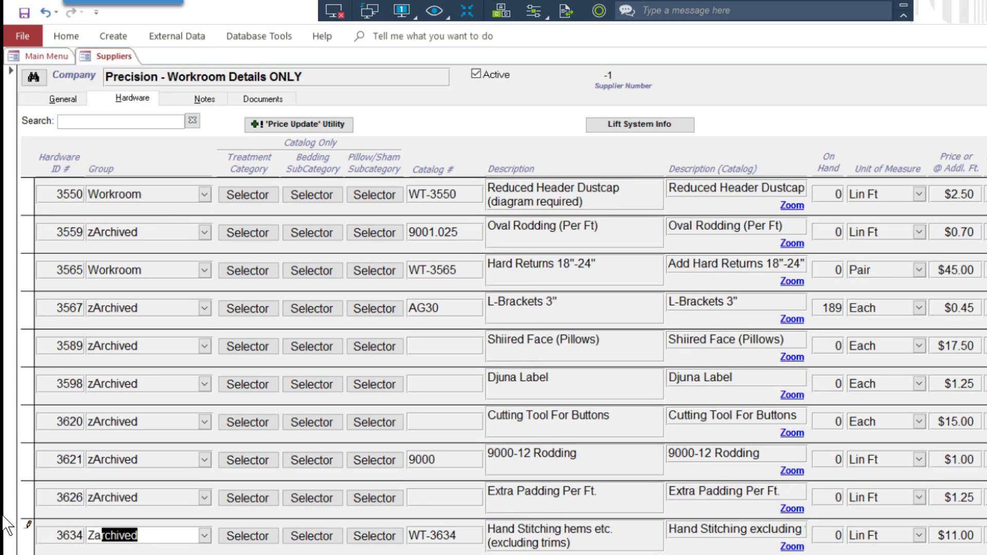
key("Tab")
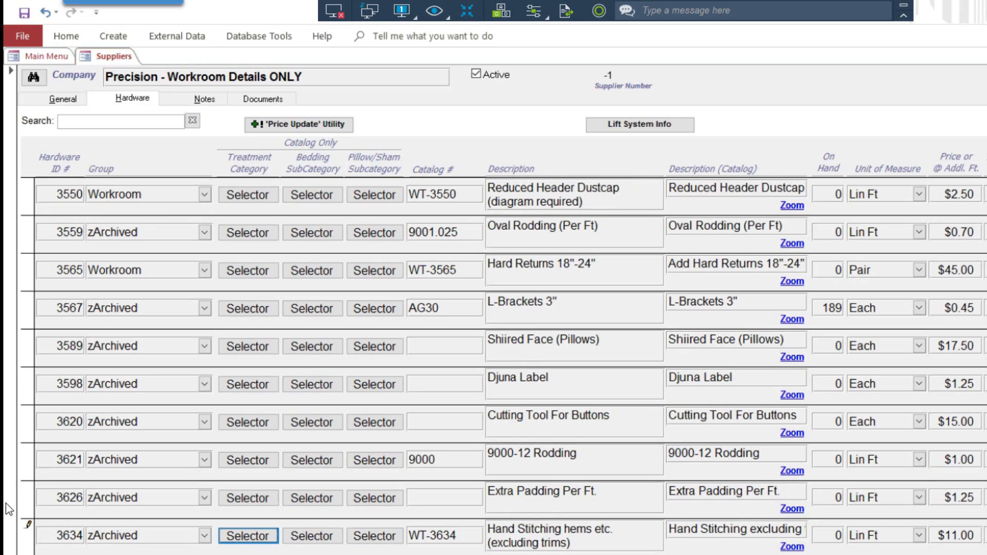
left_click(28, 537)
Step: Change record 3634's group back to Workroom and save it
double_click(145, 535)
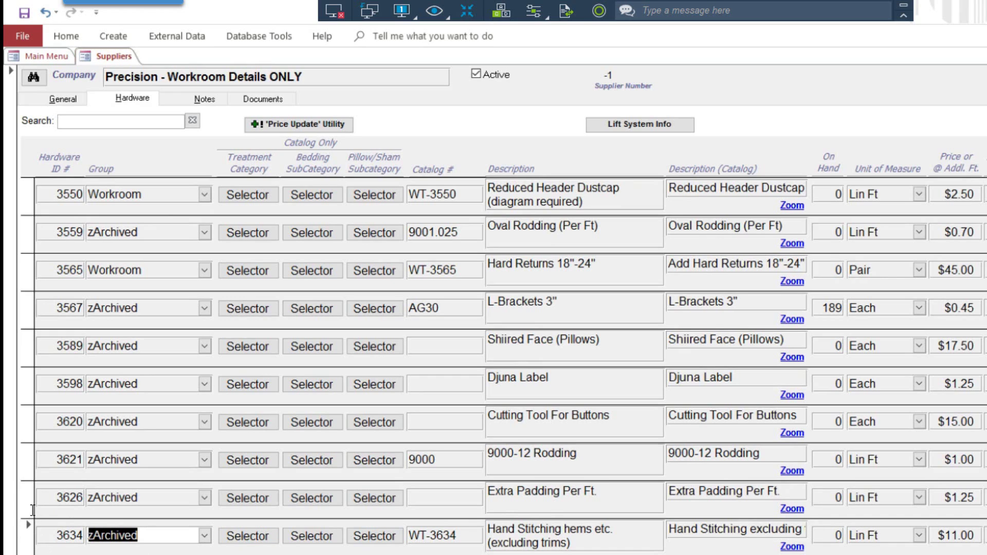
type("orkroom")
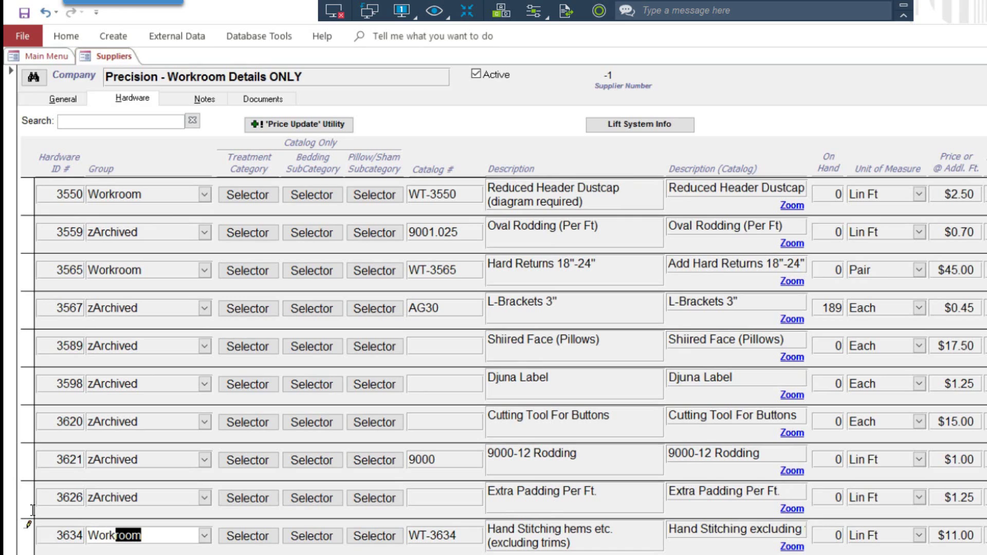
key("Tab")
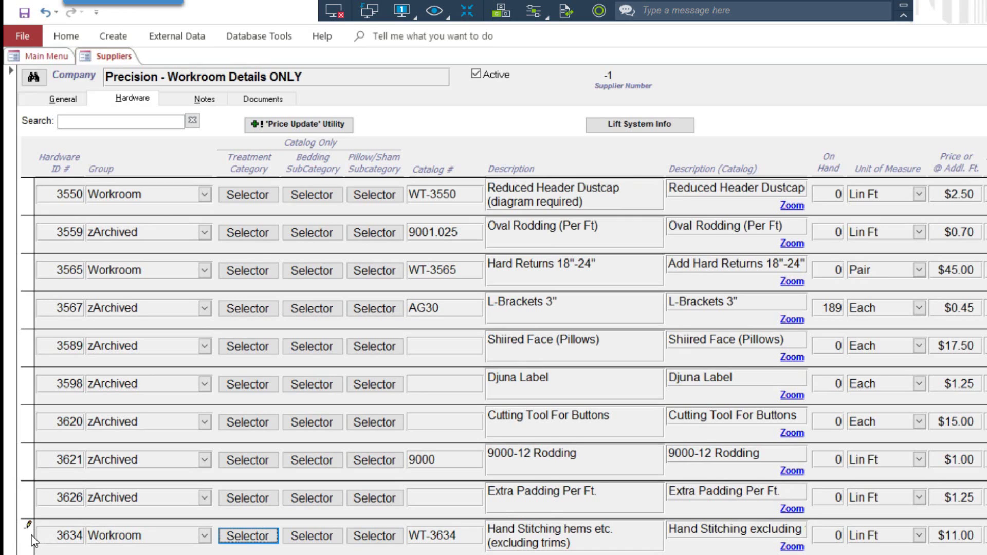
left_click(28, 534)
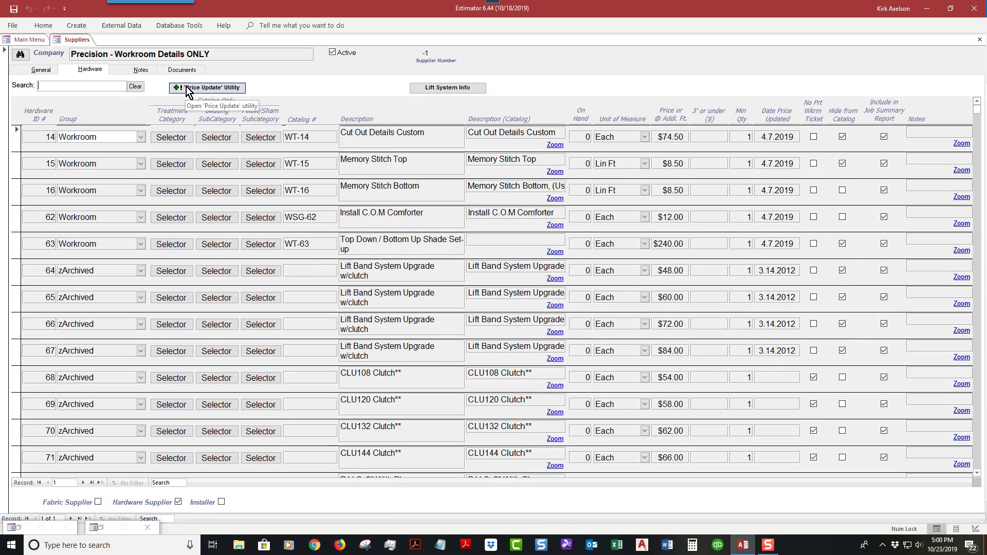
left_click(187, 87)
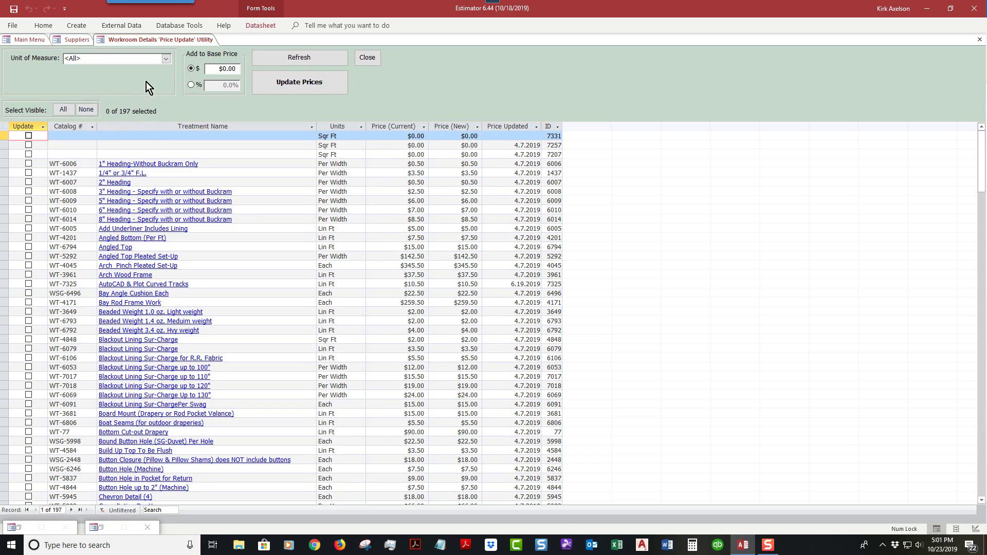
left_click(167, 60)
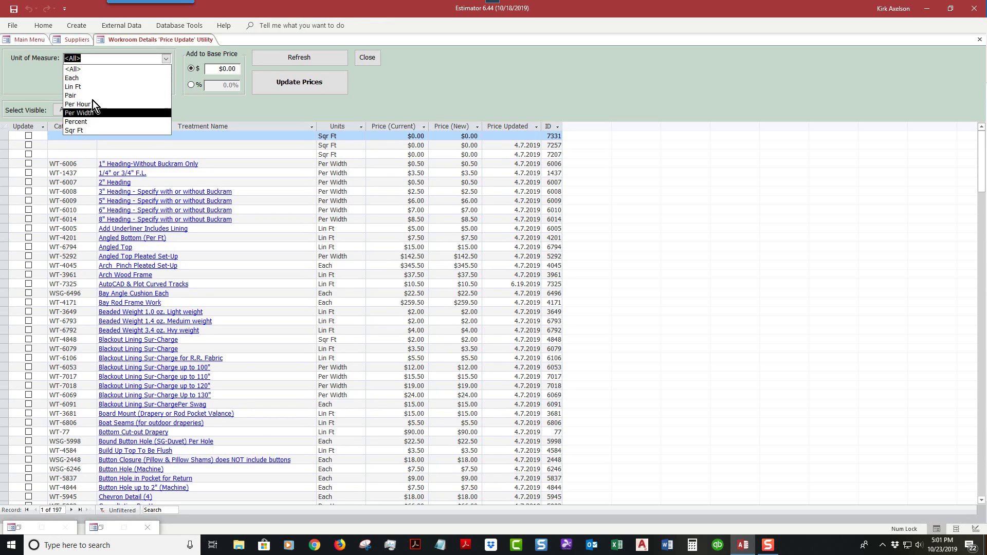
left_click(86, 70)
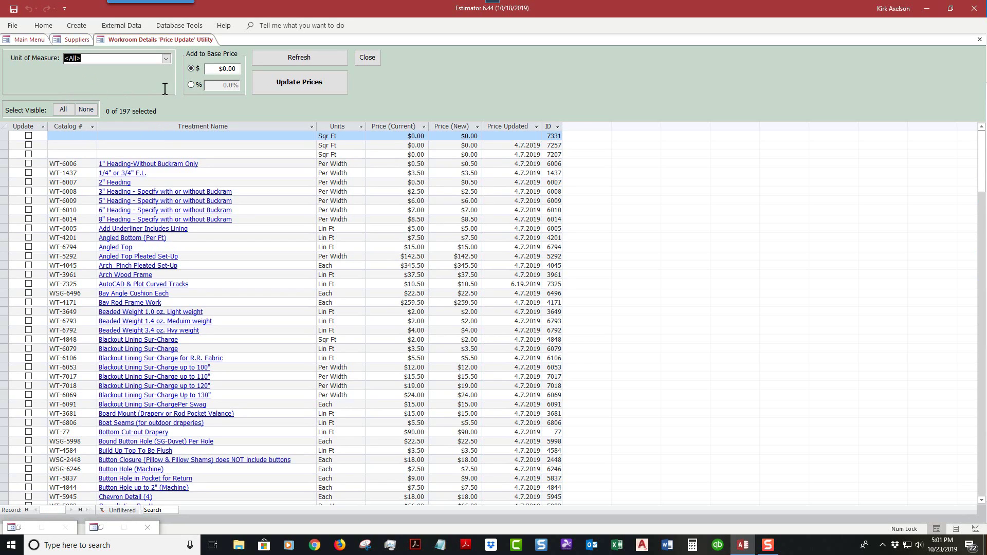
left_click(61, 110)
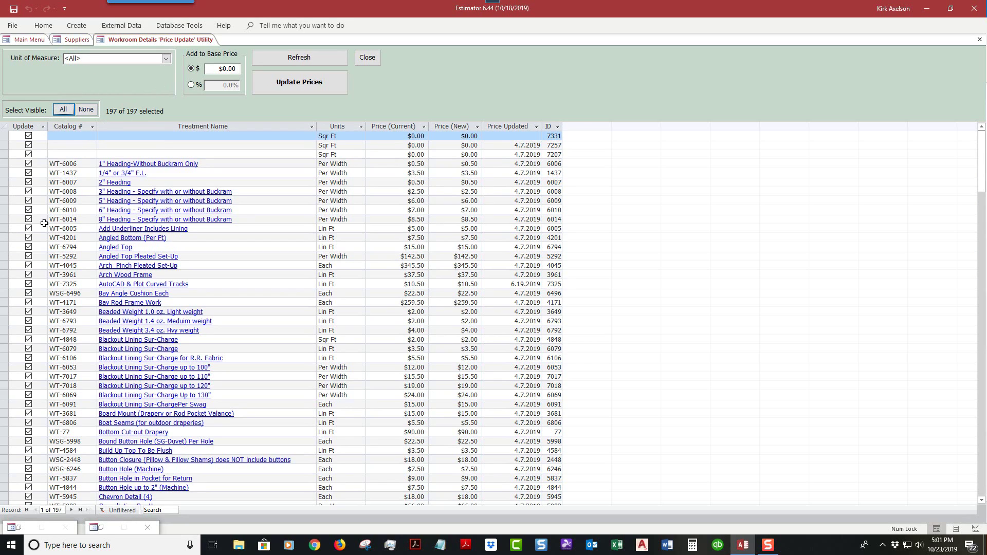
left_click(209, 68)
type("20.")
key("Tab")
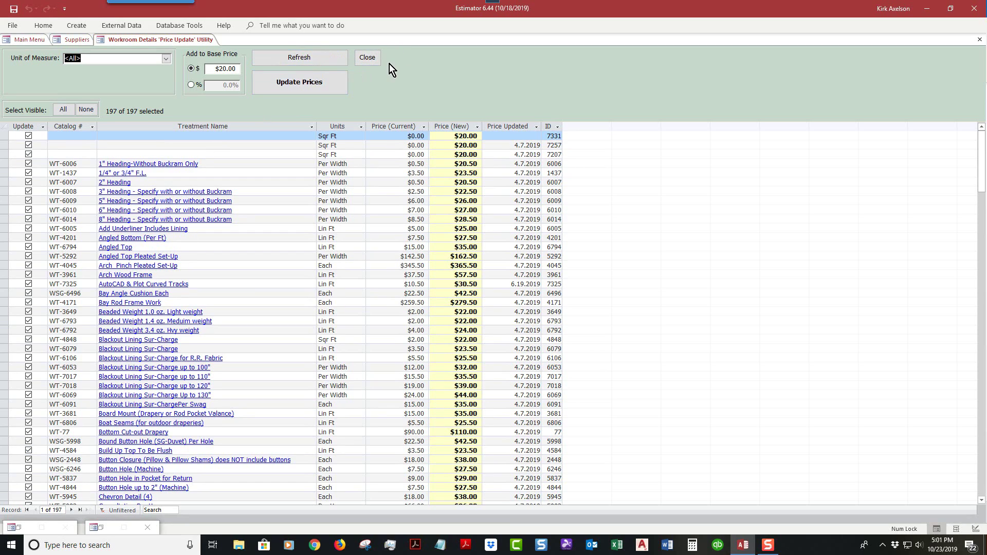
left_click(368, 58)
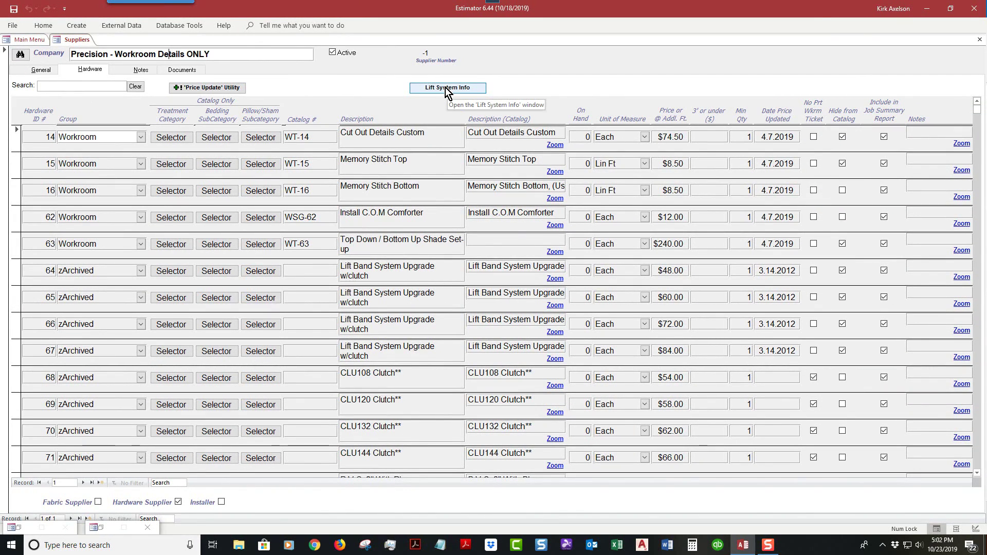
Step: Open the lift system price list and view row 11's Lift Type choices without changing them
left_click(446, 87)
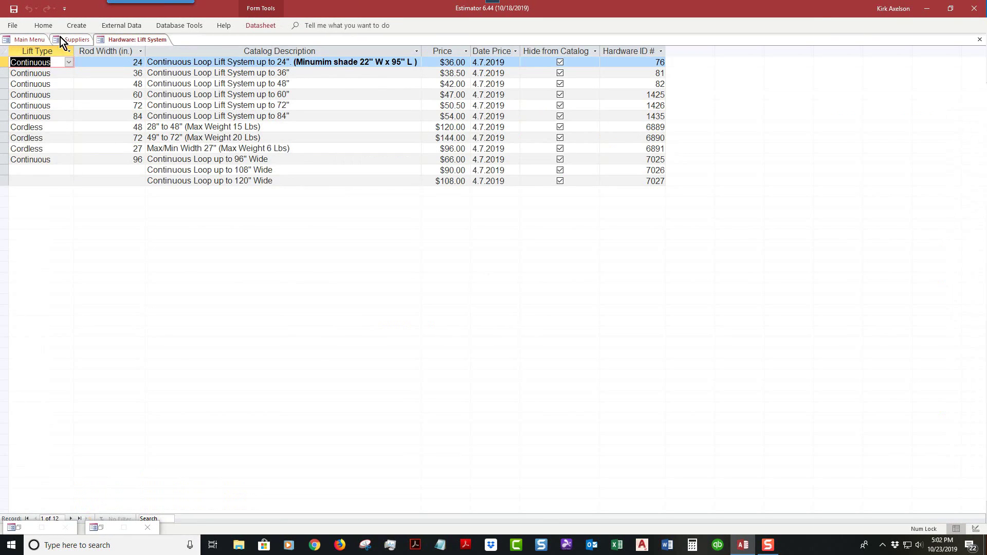
left_click(60, 167)
left_click(67, 169)
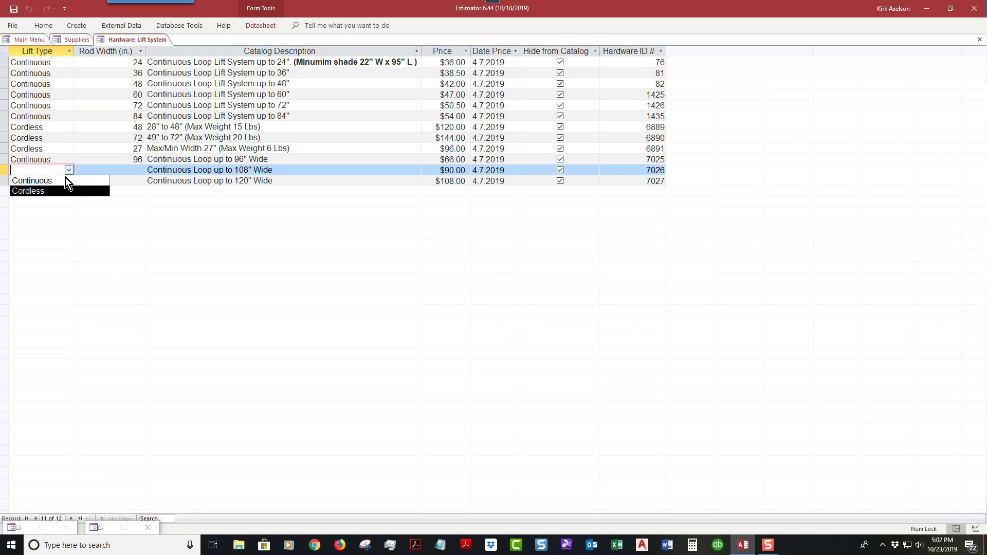
left_click(152, 38)
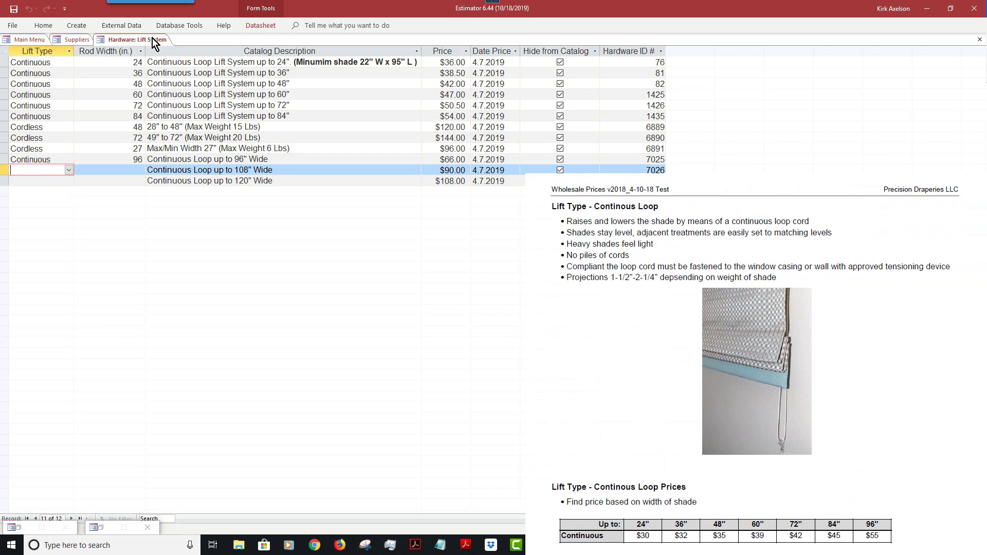
Step: Close the lift system list and show the supplier's Documents tab listing Workroom Details Refence.png
right_click(152, 38)
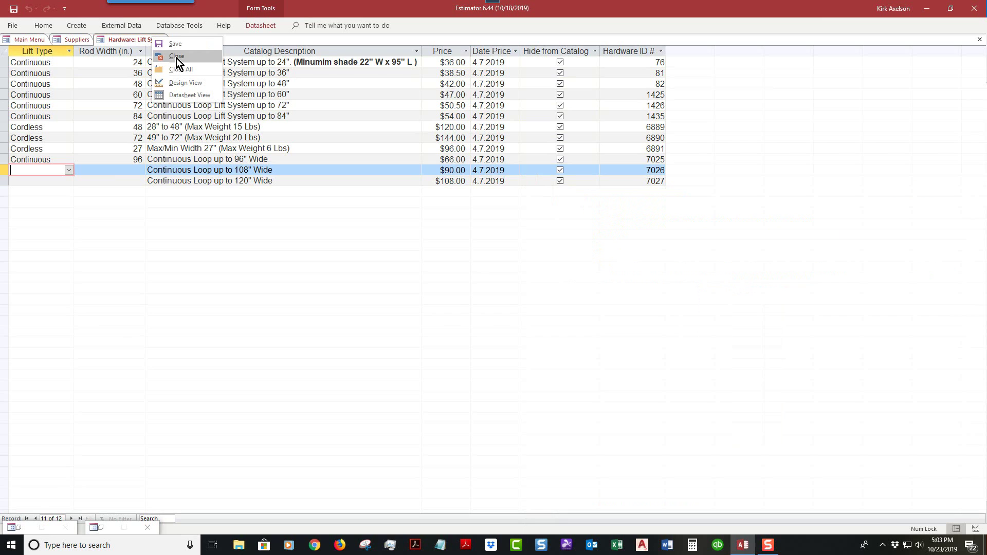
left_click(176, 58)
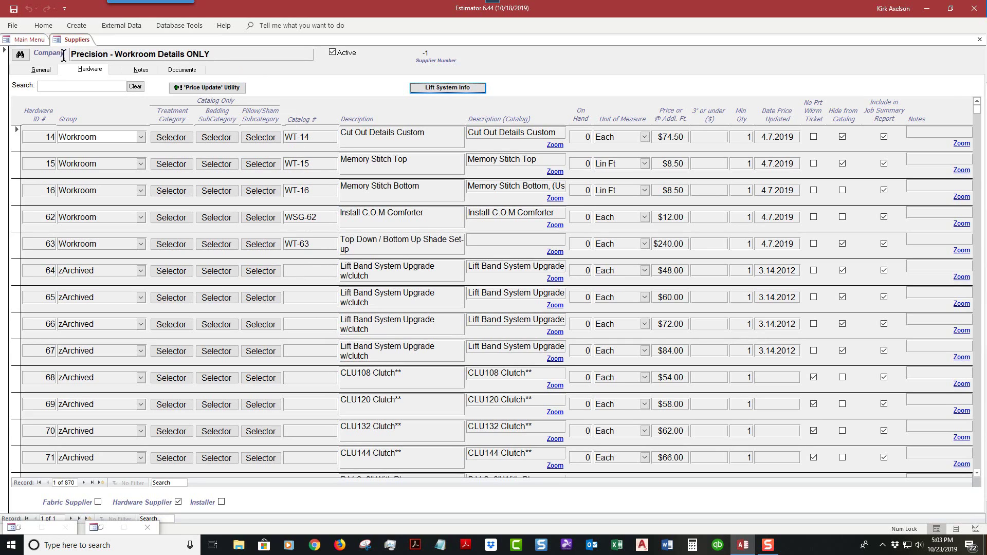
left_click(141, 70)
left_click(181, 70)
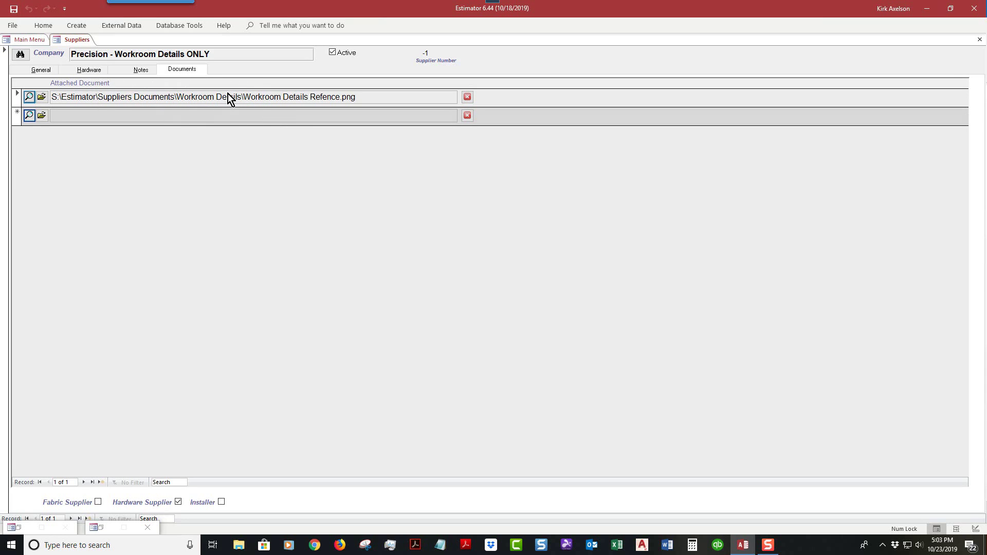
left_click(29, 98)
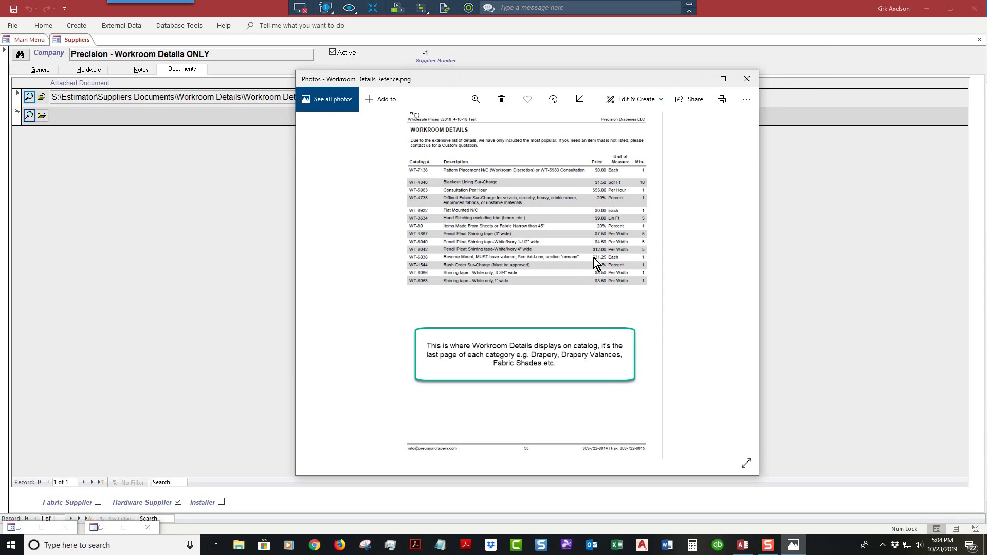
left_click_drag(559, 82, 488, 78)
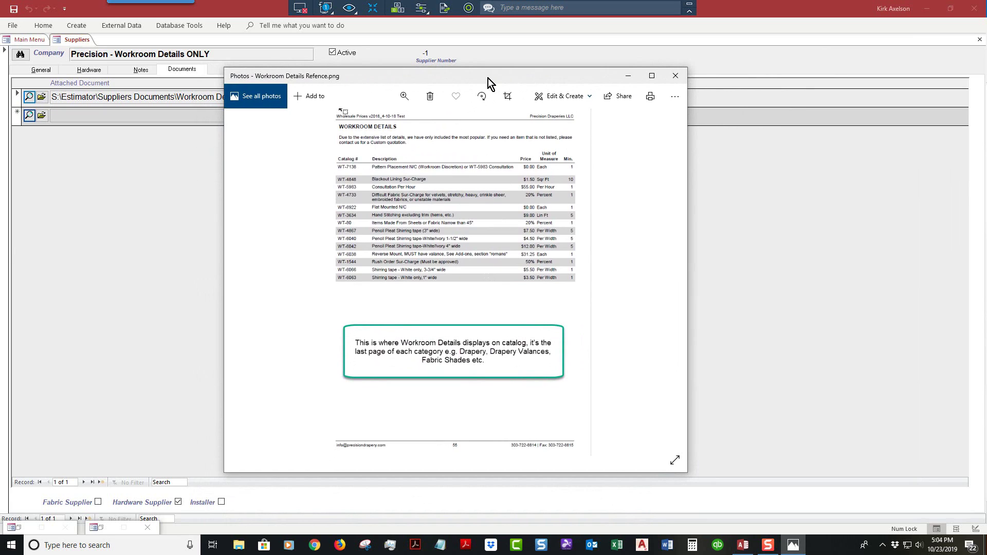
left_click(671, 74)
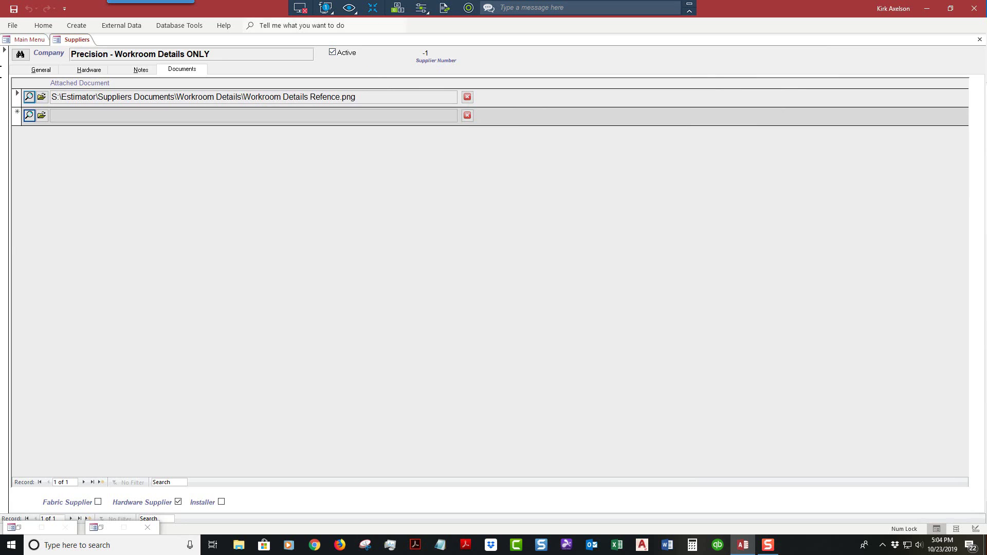
Step: Return to the Hardware tab, then close the Suppliers form back to the Main Menu
left_click(92, 71)
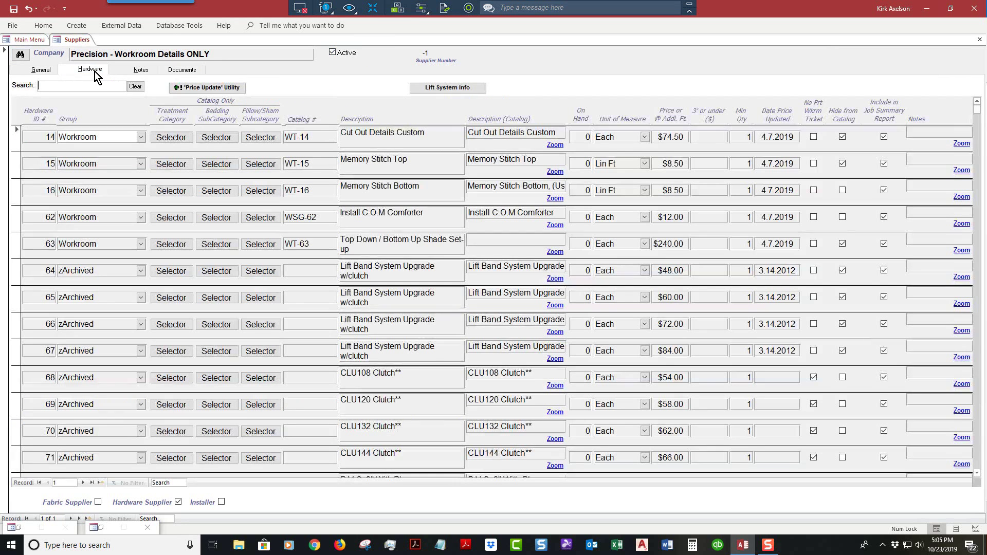
right_click(76, 39)
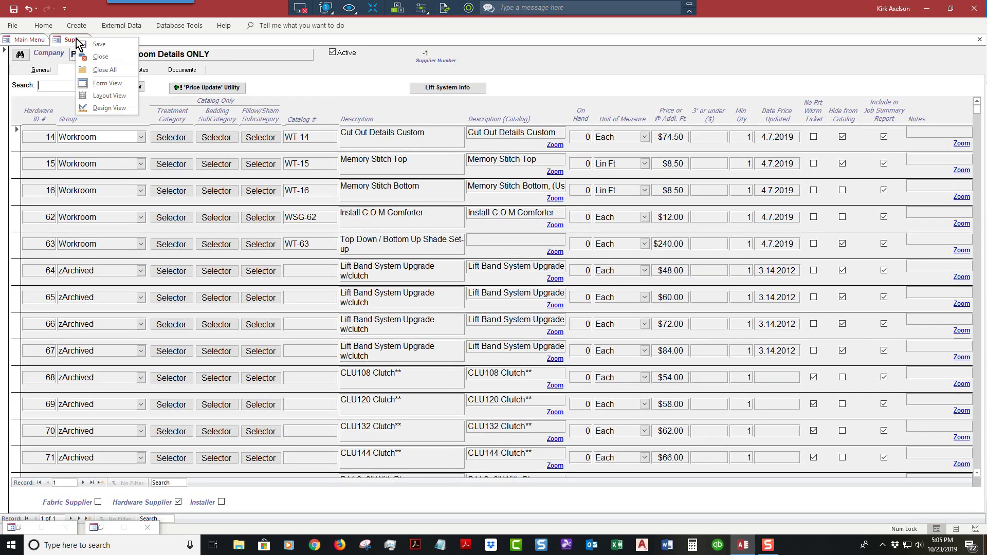
left_click(104, 56)
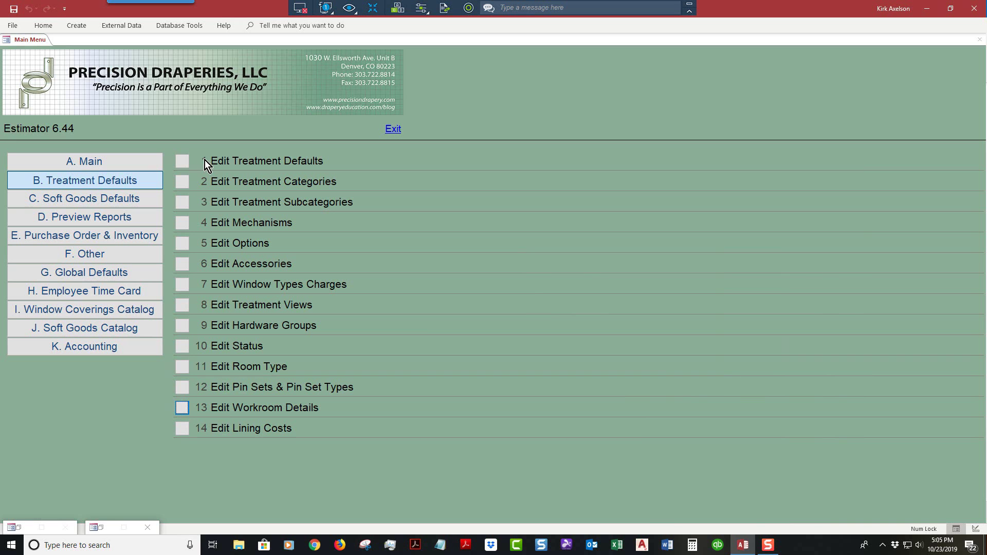